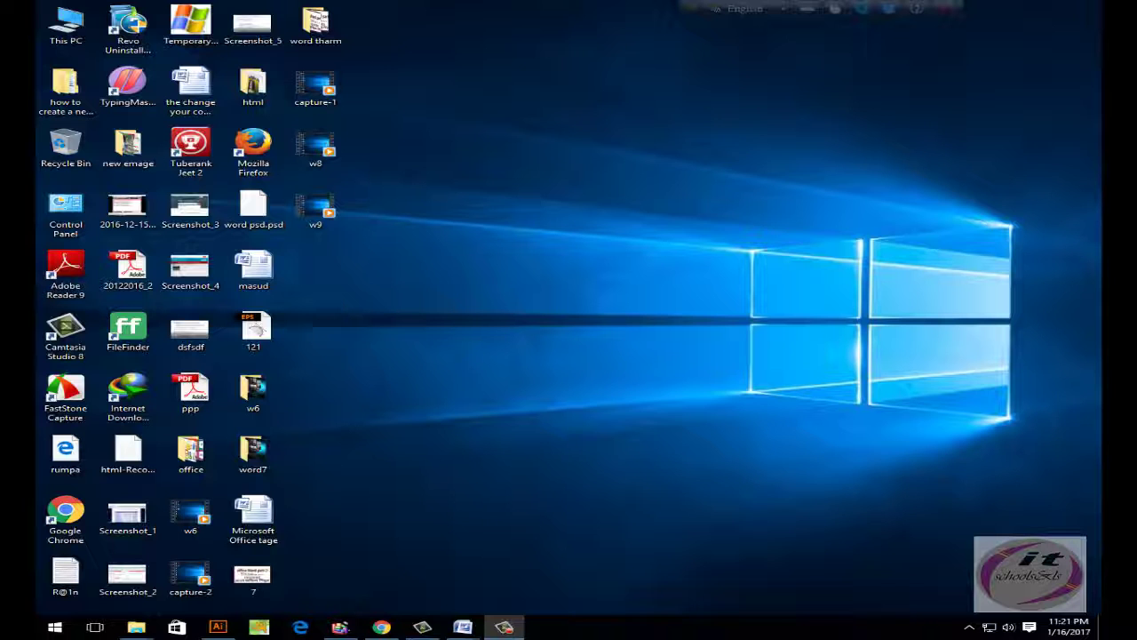
Bring the blank Document1 forward from its preview on the Word taskbar button
mouse_move(463, 627)
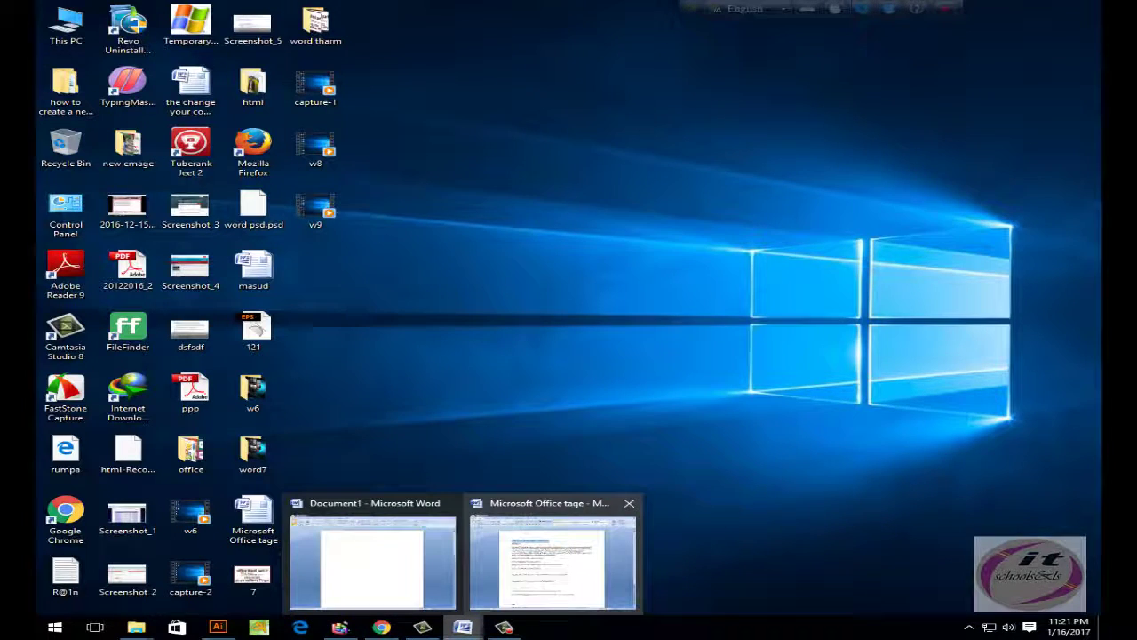
mouse_move(553, 559)
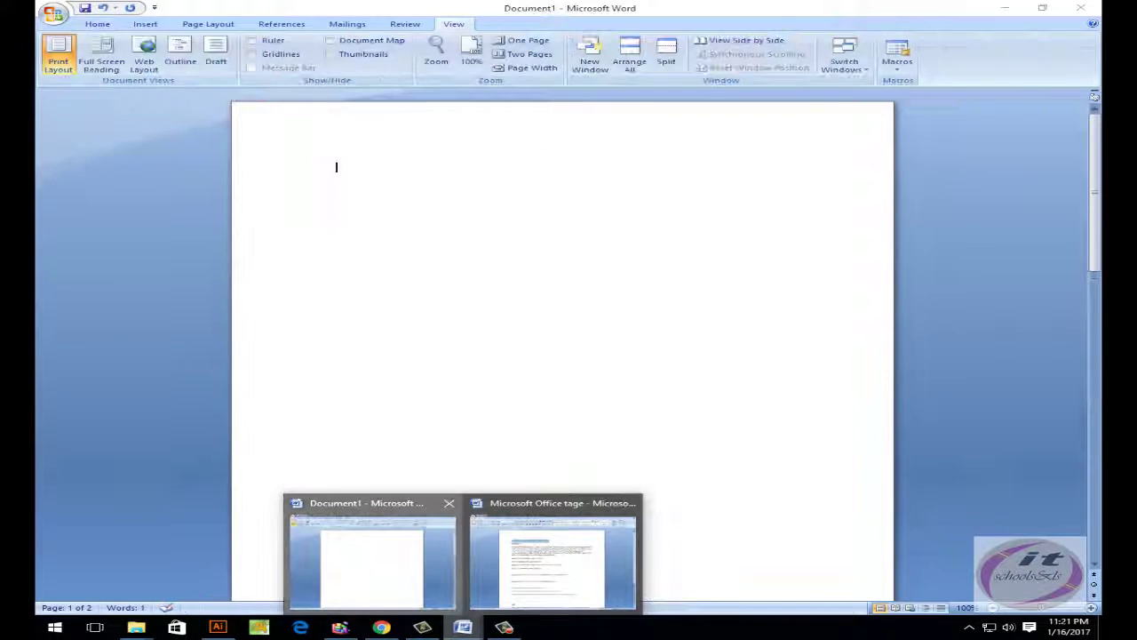
click(373, 559)
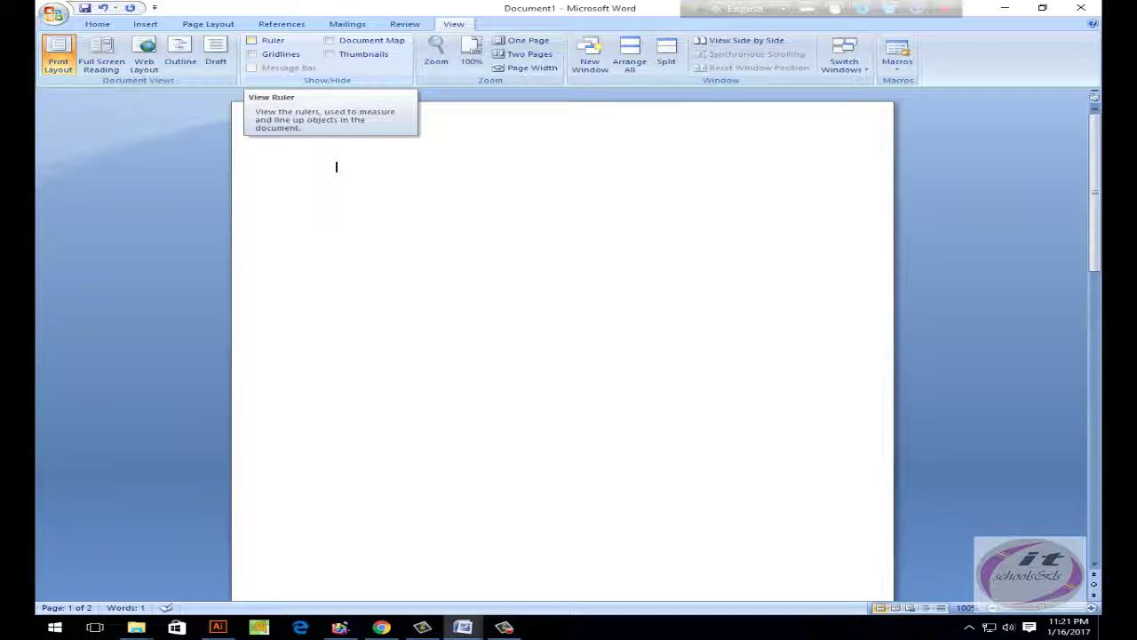
click(267, 40)
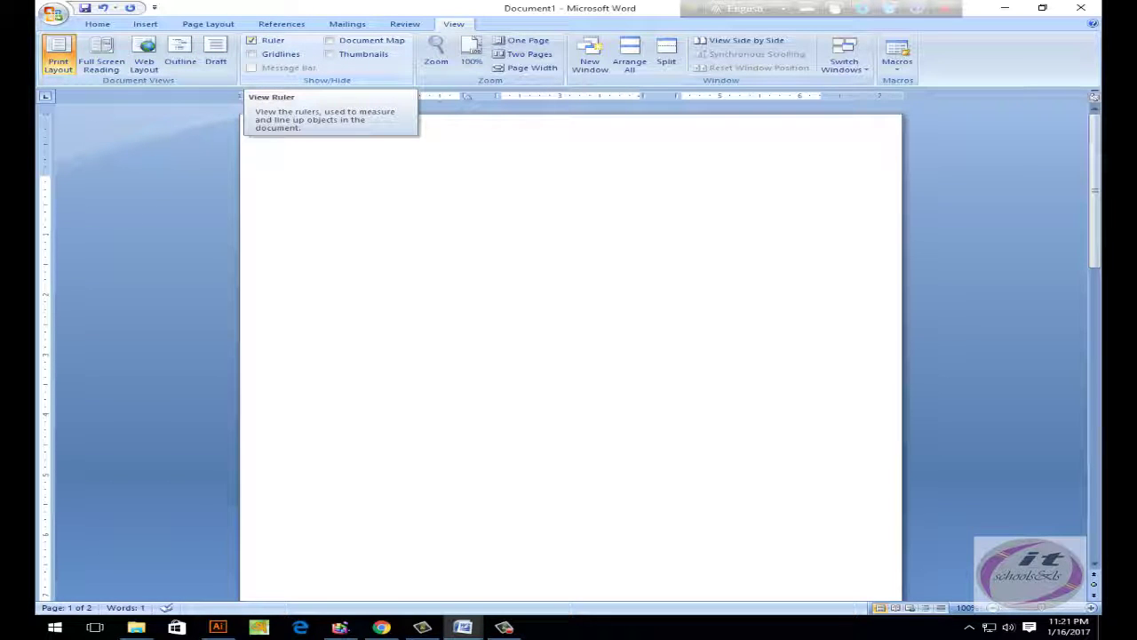
click(262, 40)
click(252, 40)
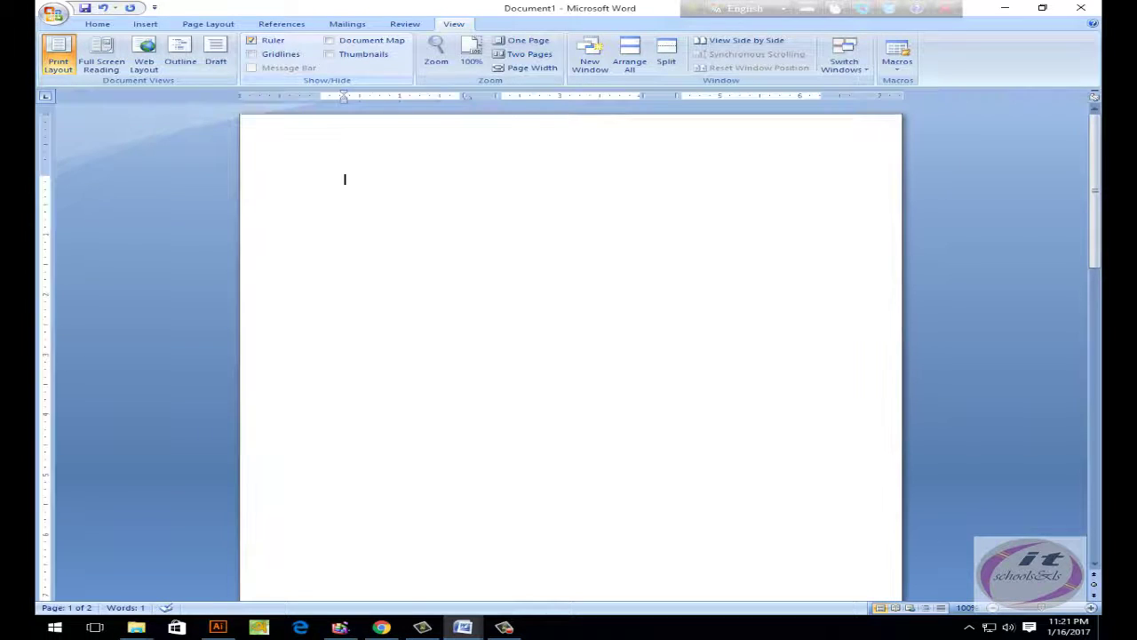
click(252, 40)
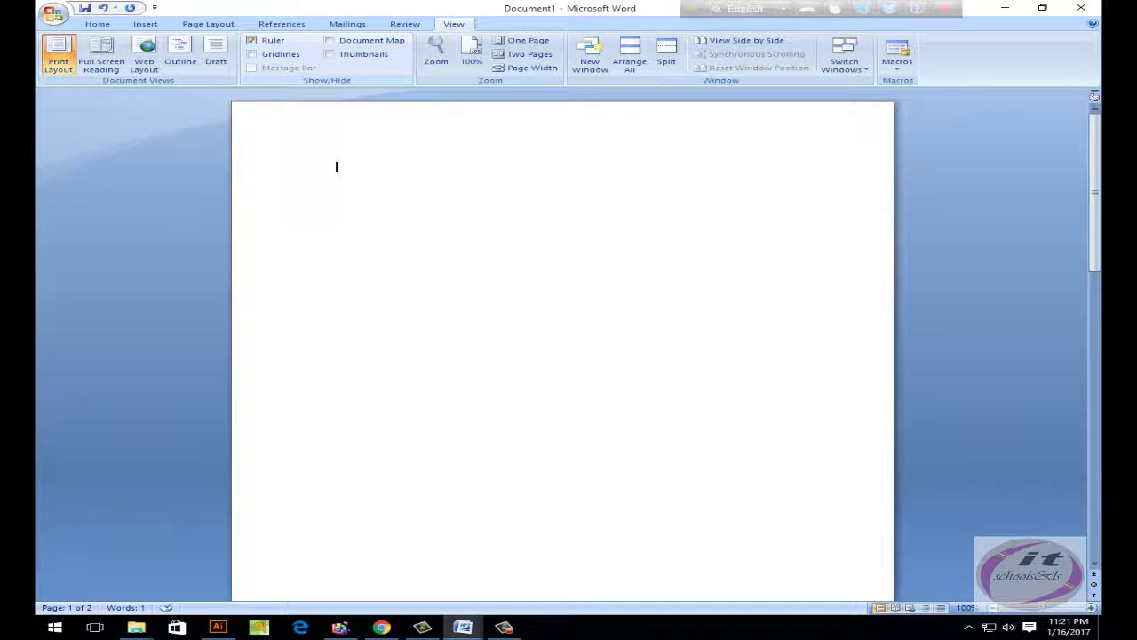
click(252, 40)
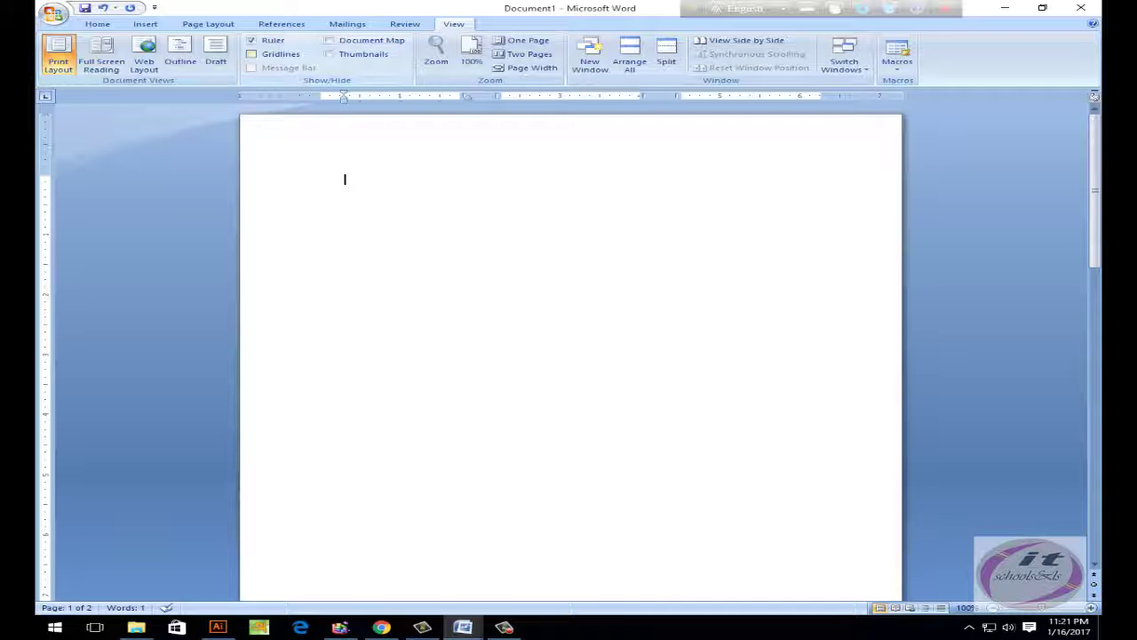
click(252, 39)
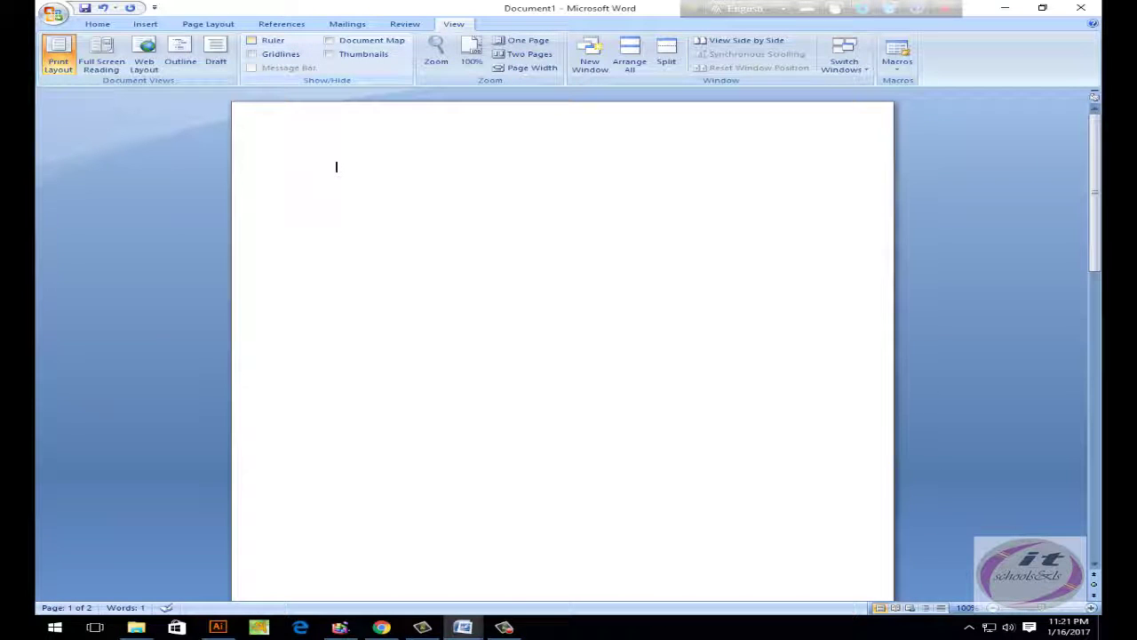
click(252, 55)
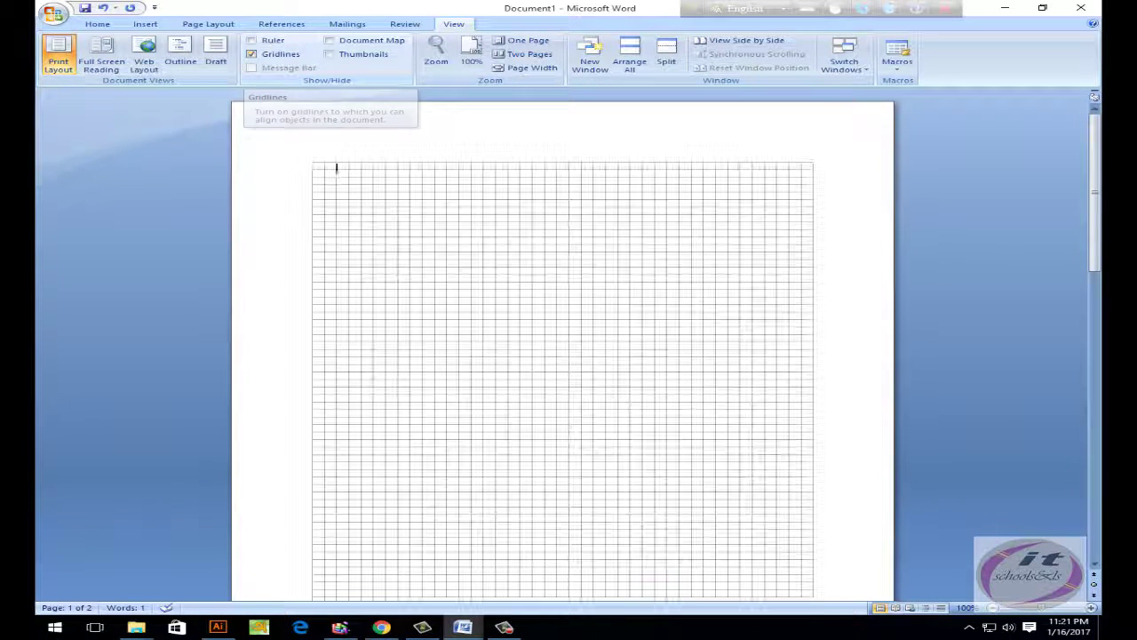
scroll(562, 356, down, 2)
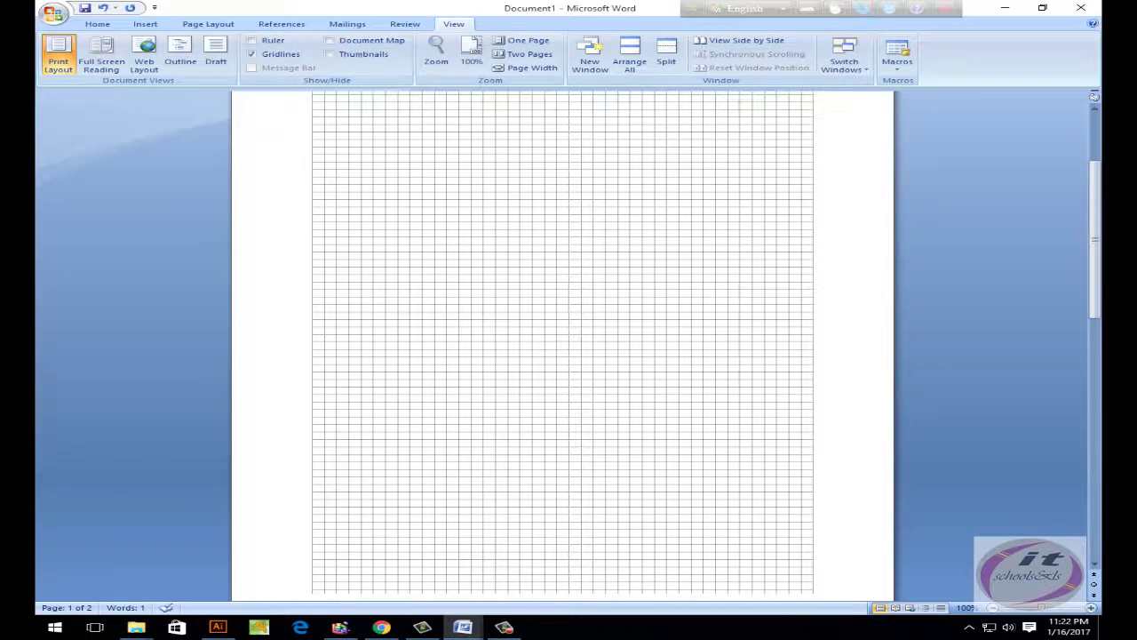
scroll(562, 356, up, 2)
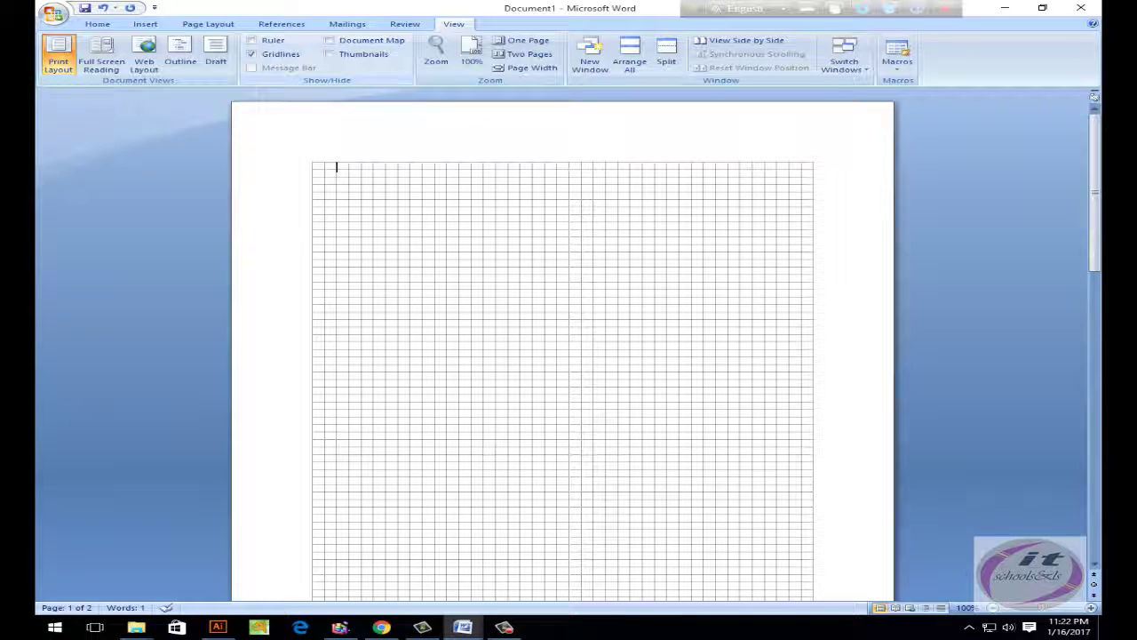
scroll(562, 355, down, 2)
scroll(562, 356, down, 3)
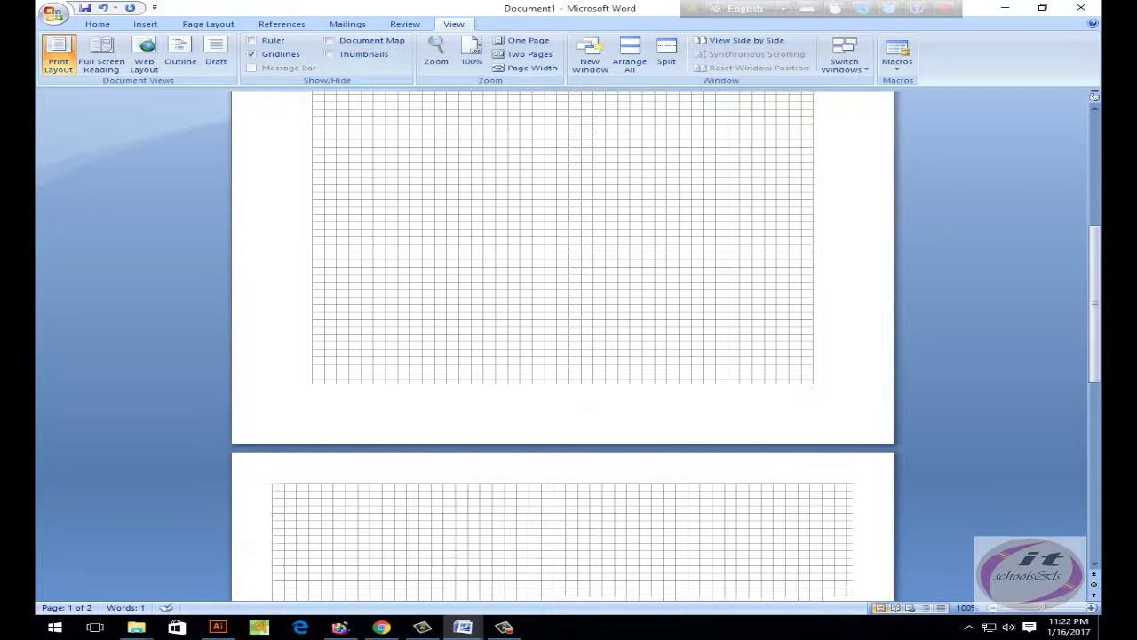
scroll(562, 355, down, 5)
scroll(563, 355, down, 5)
scroll(563, 356, up, 5)
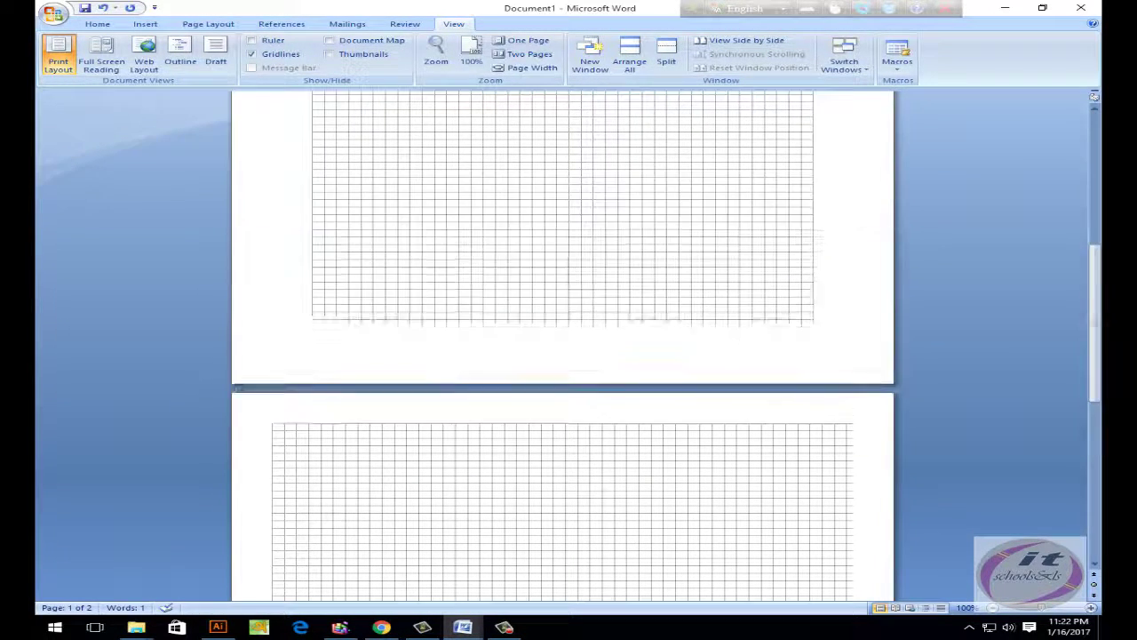
scroll(563, 355, up, 5)
scroll(562, 355, up, 10)
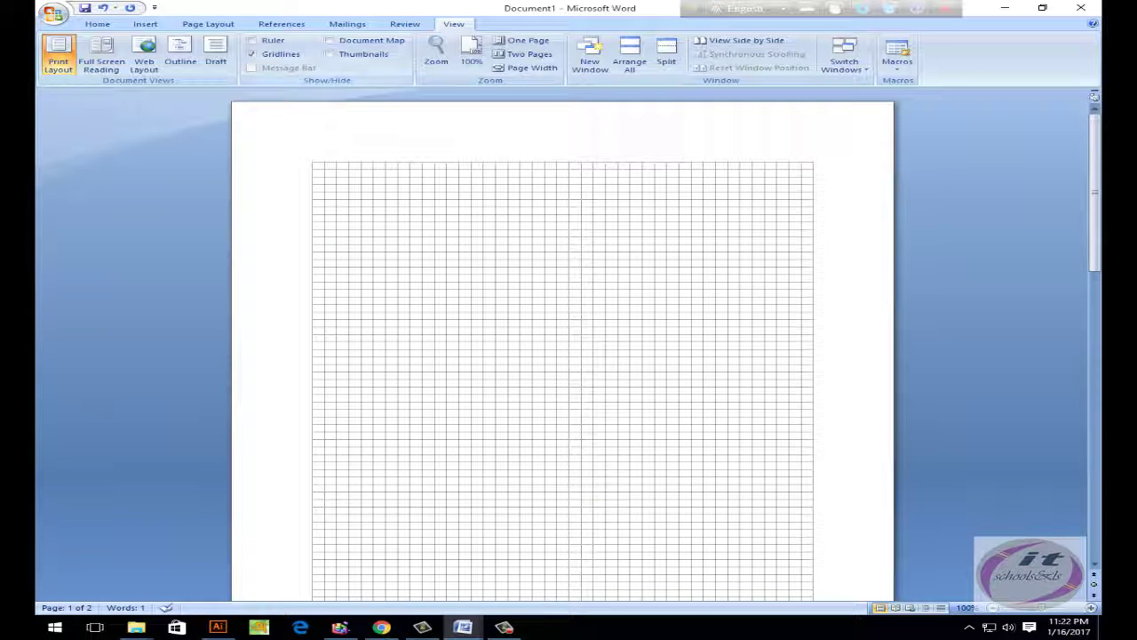
click(252, 53)
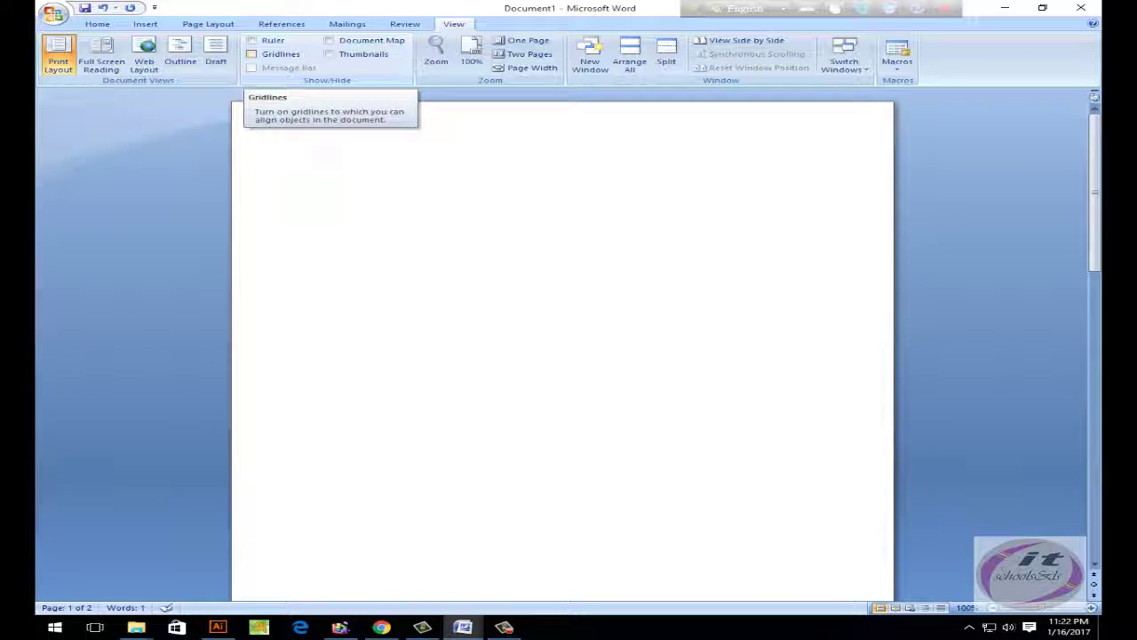
click(252, 54)
click(252, 54)
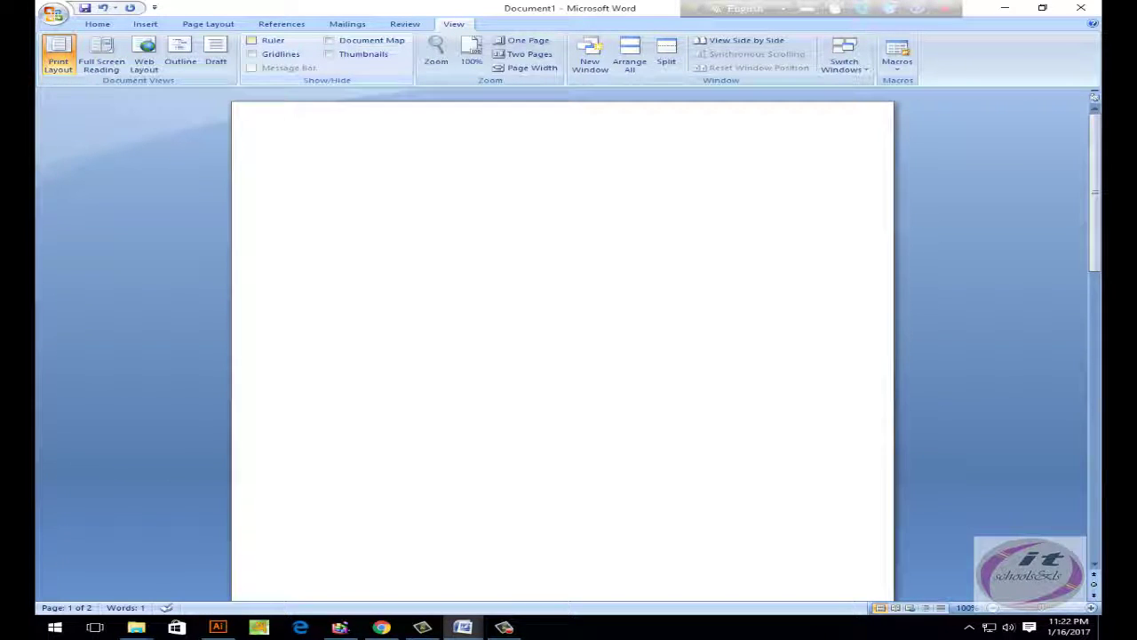
click(253, 40)
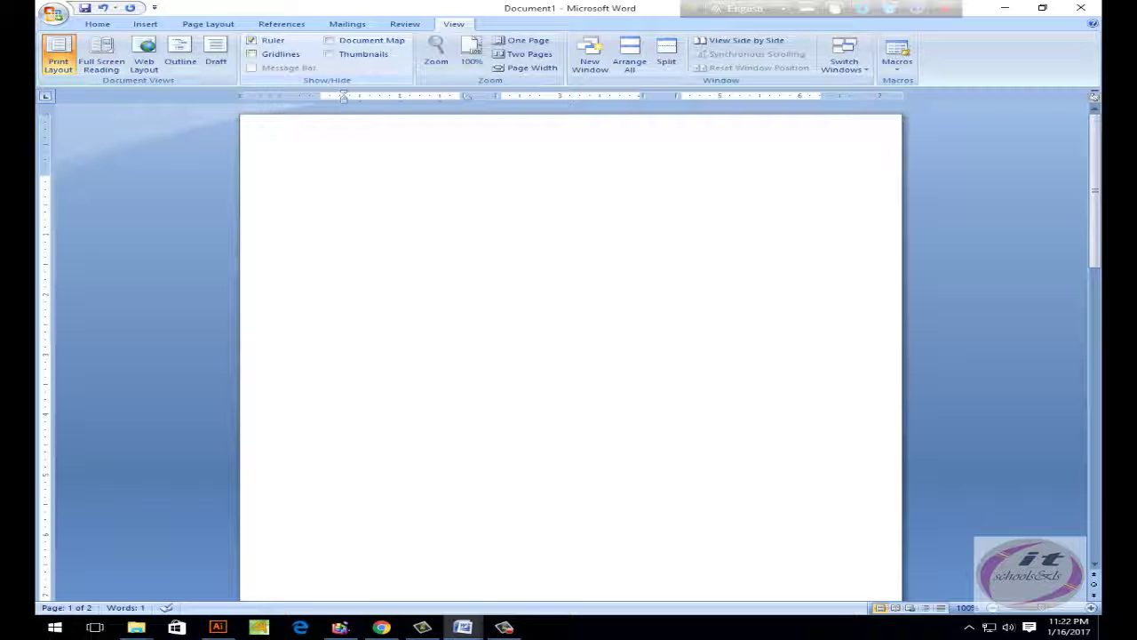
click(252, 40)
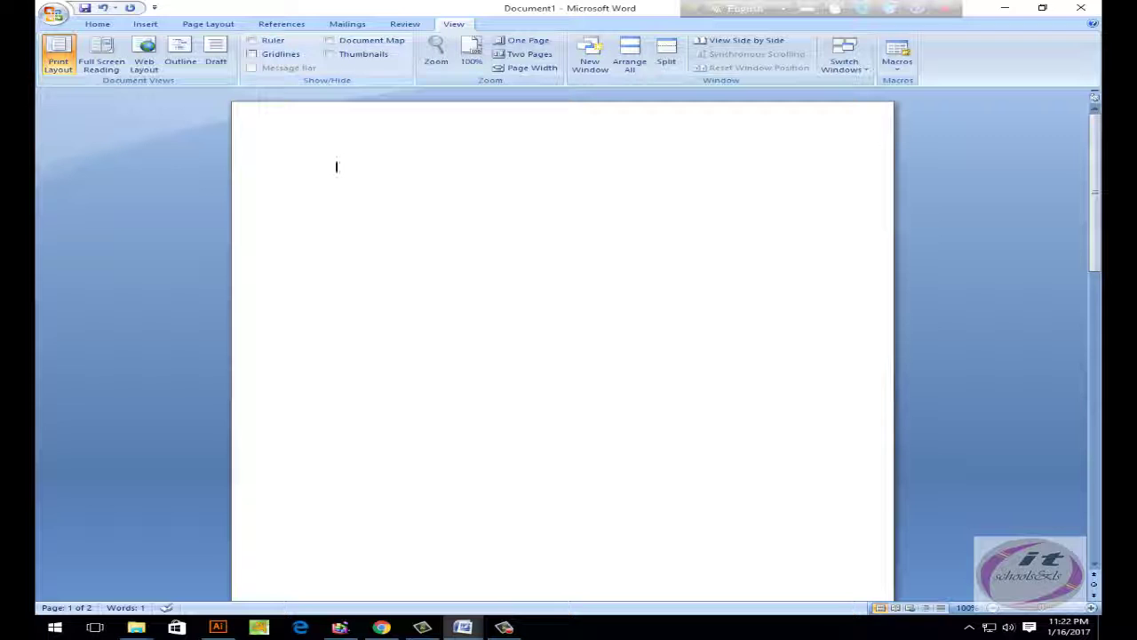
click(253, 54)
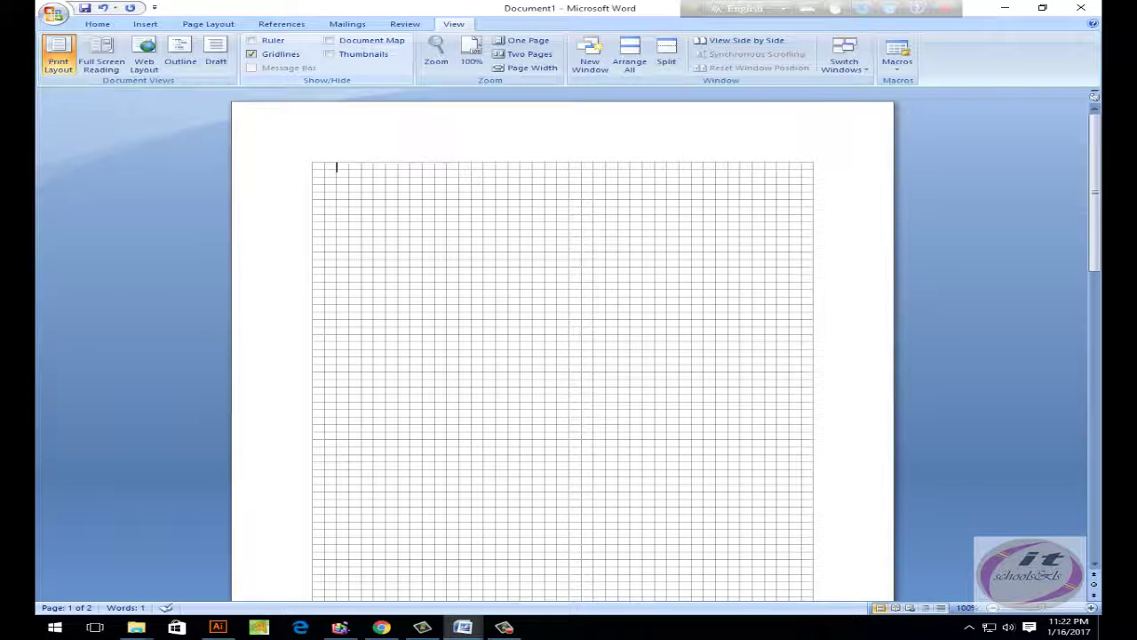
click(252, 54)
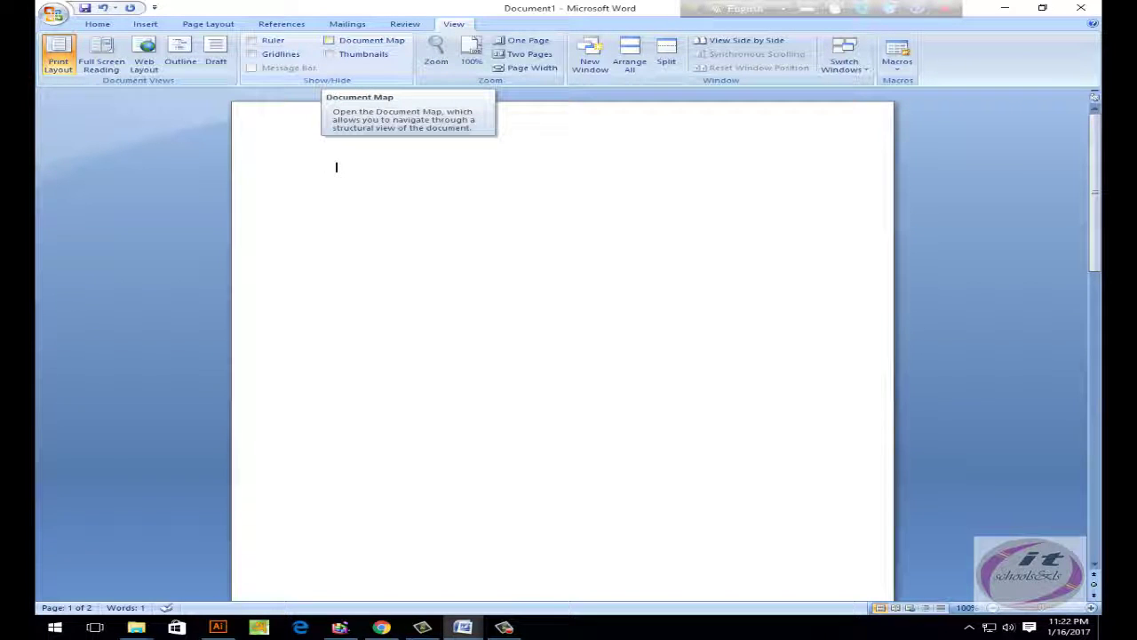
Open the Document Map side pane and switch it to page Thumbnails
click(330, 40)
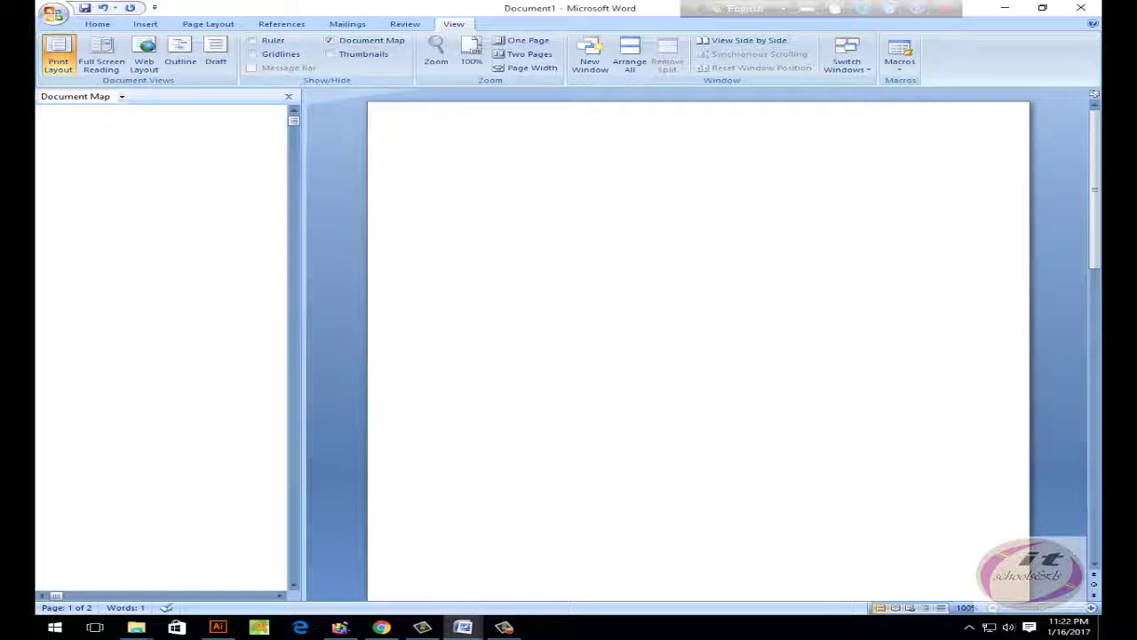
click(294, 117)
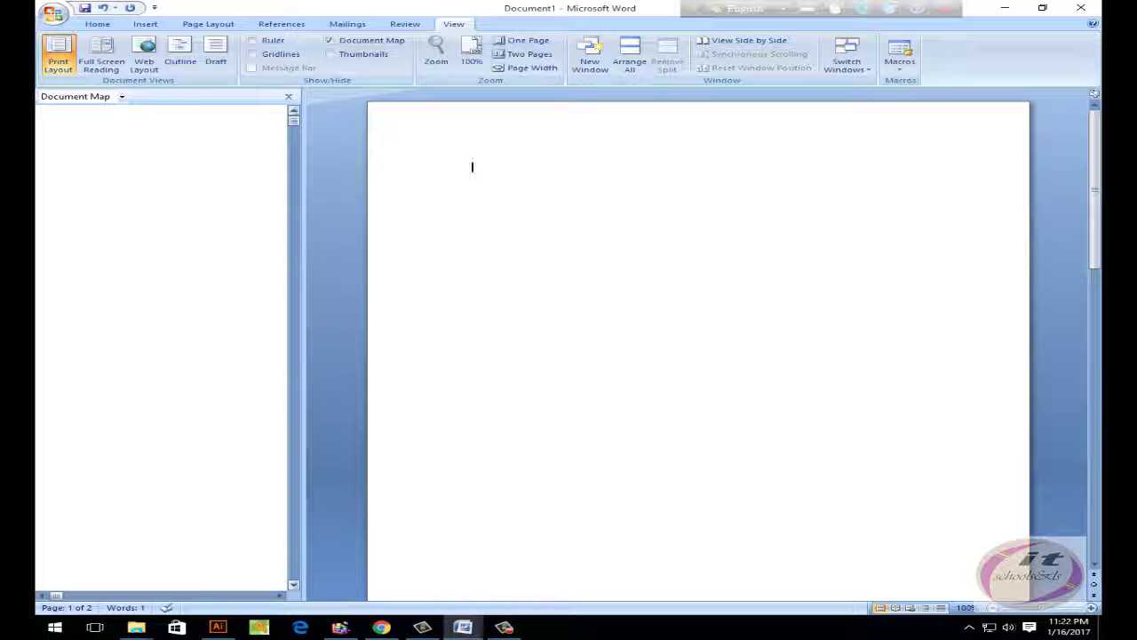
click(121, 96)
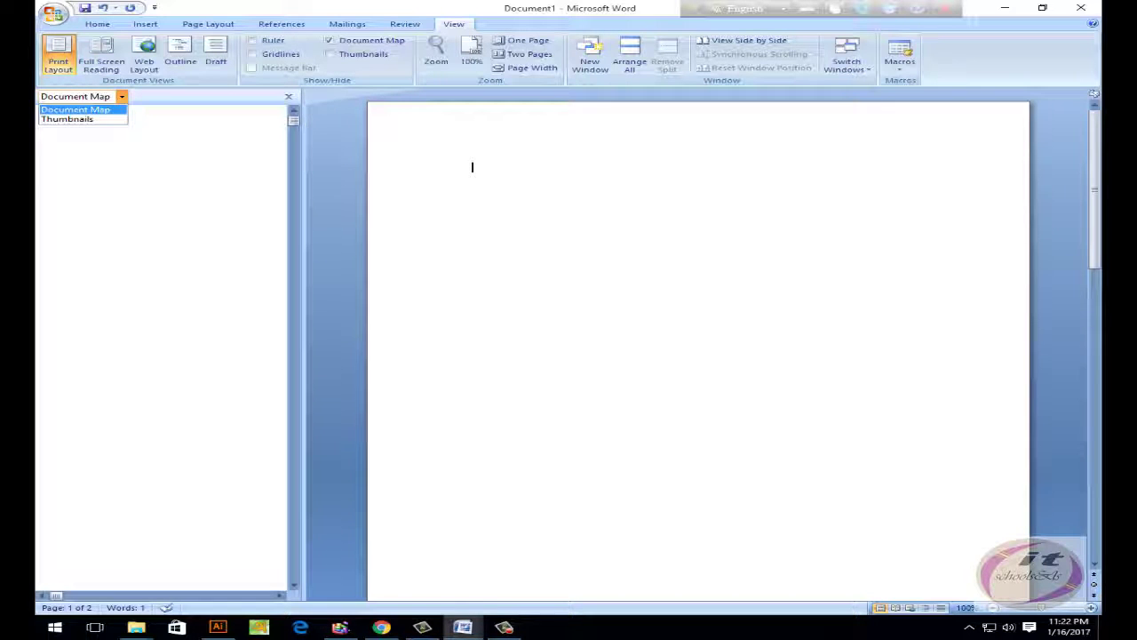
click(67, 118)
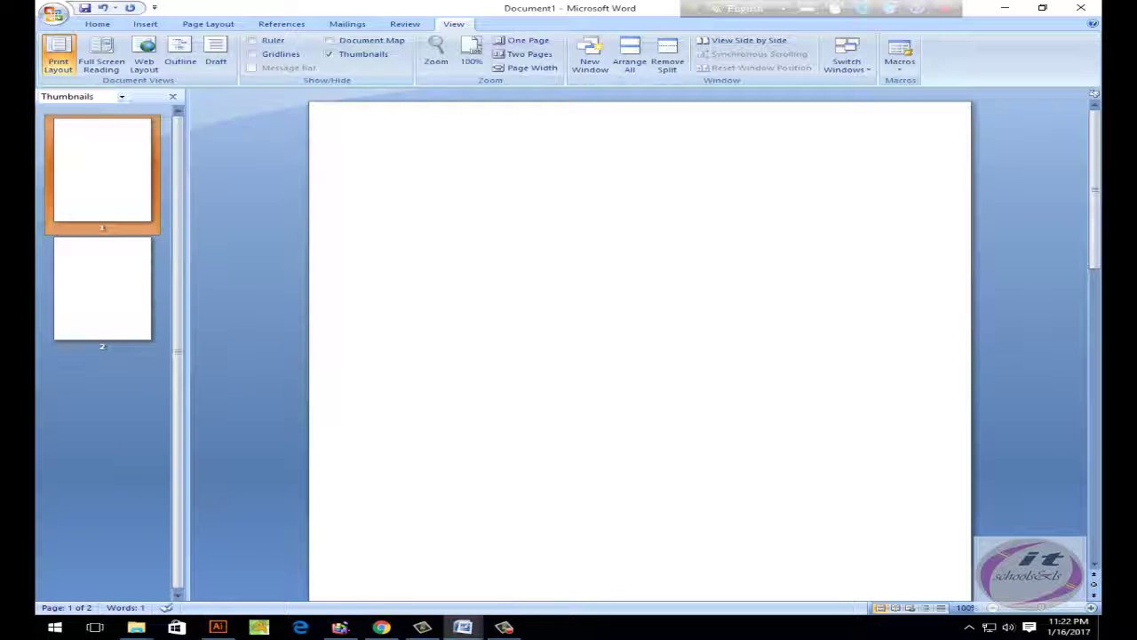
Jump back and forth between page 1 and page 2 with Ctrl+Page Down and Ctrl+Page Up
key(ctrl+Page_Down)
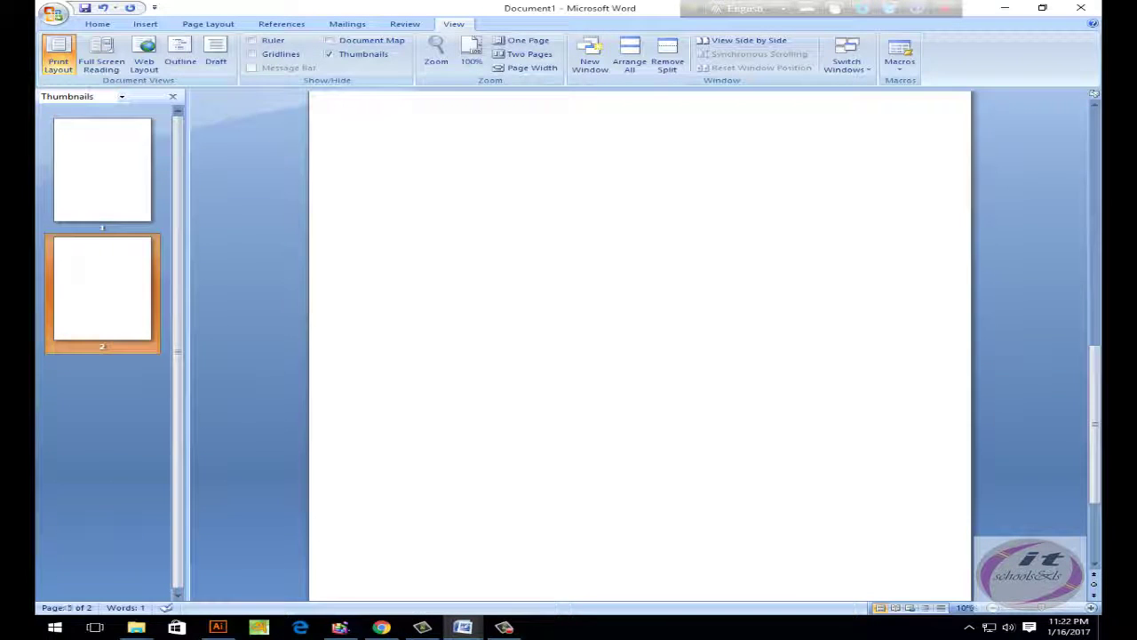
key(ctrl+Page_Up)
key(ctrl+Page_Down)
key(ctrl+Page_Up)
key(ctrl+Page_Down)
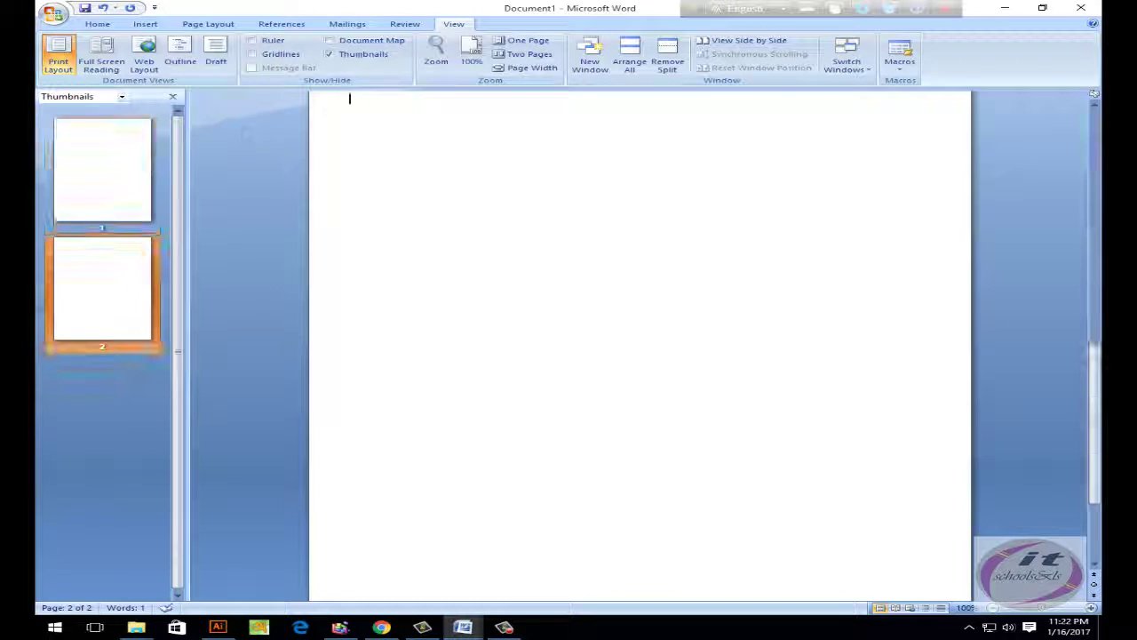
scroll(640, 346, up, 8)
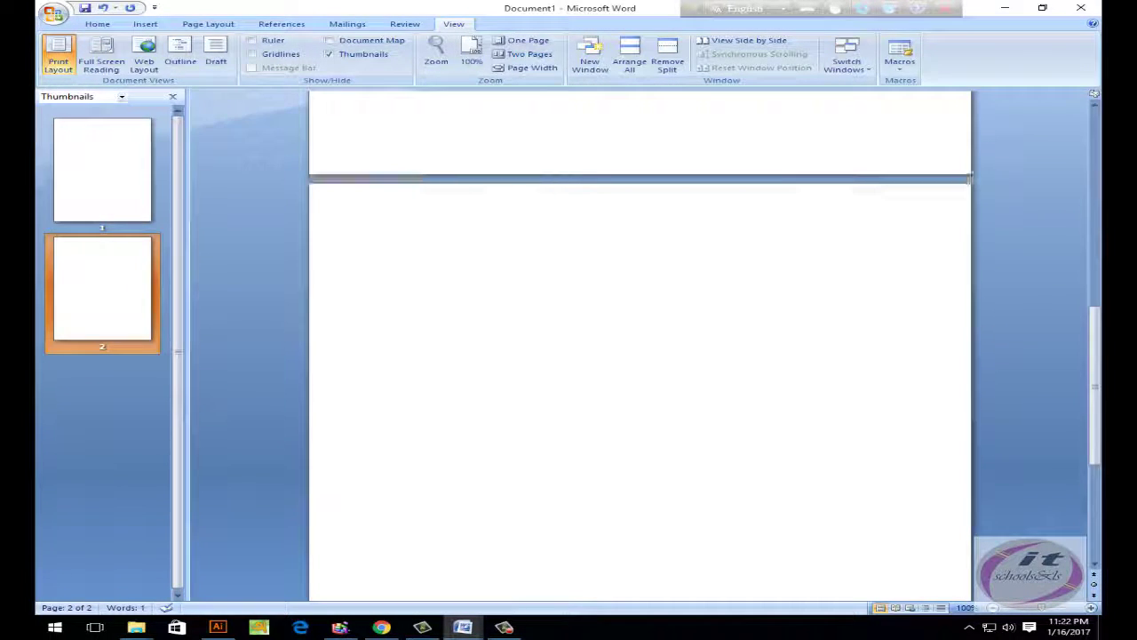
key(ctrl+Page_Down)
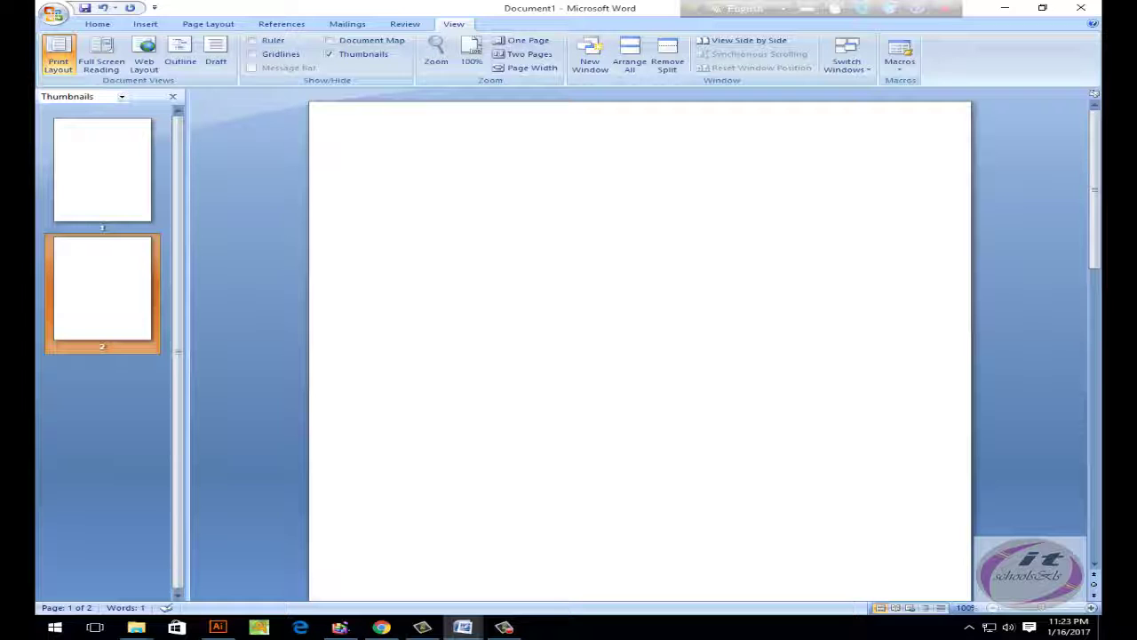
key(ctrl+Page_Up)
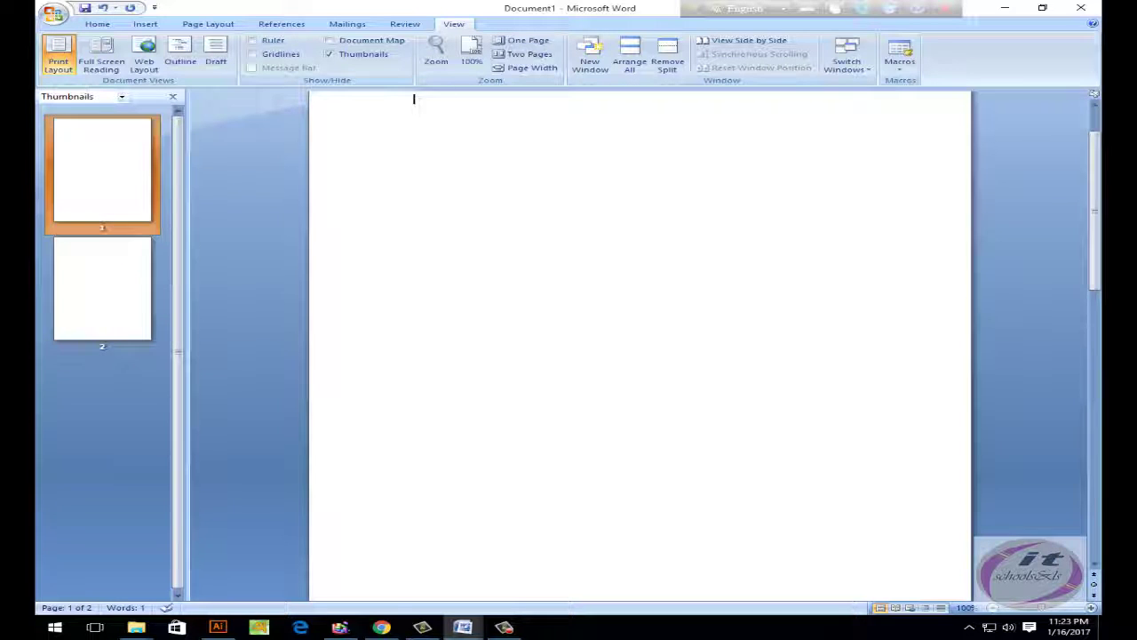
key(ctrl+Page_Down)
key(ctrl+Page_Up)
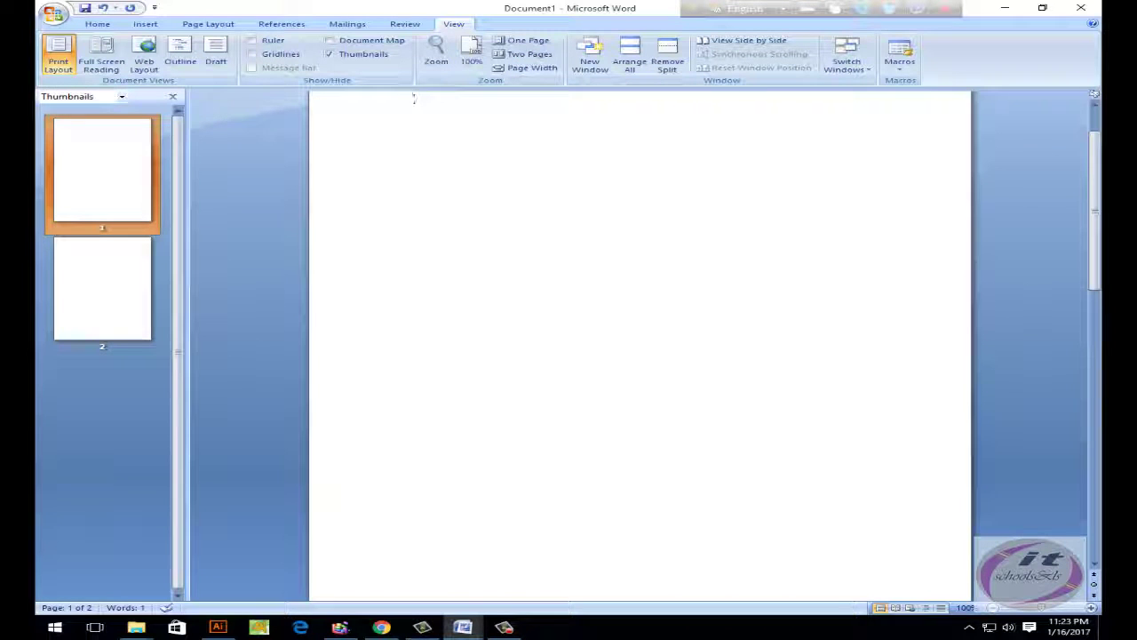
Scroll through the document, then return to the top of page 1 via its thumbnail
scroll(640, 346, down, 5)
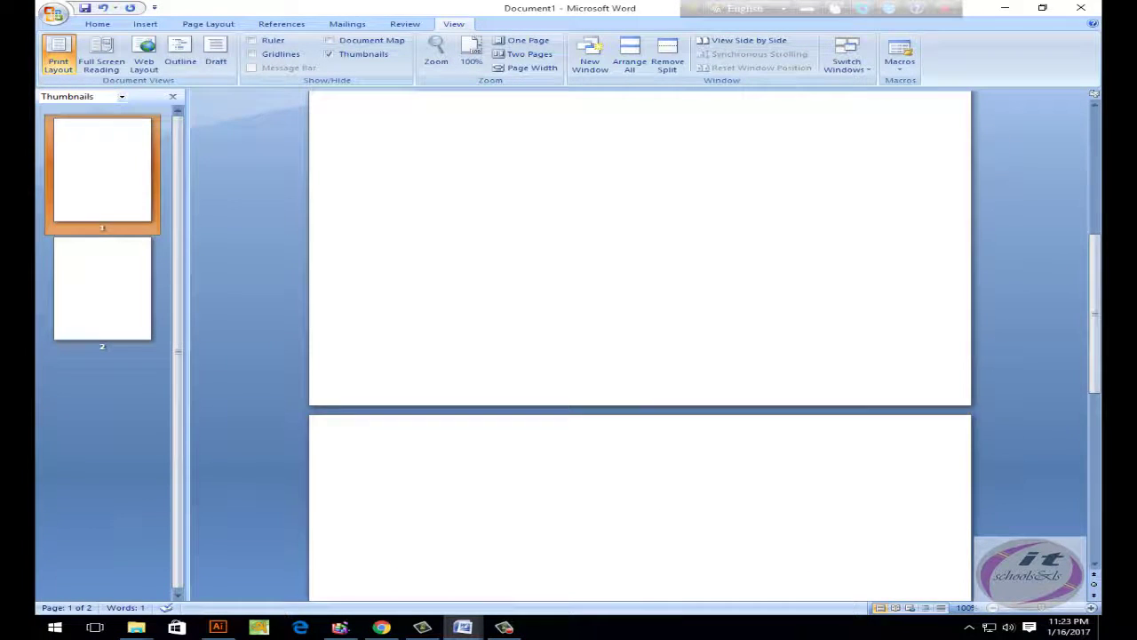
scroll(640, 347, up, 1)
scroll(414, 166, up, 5)
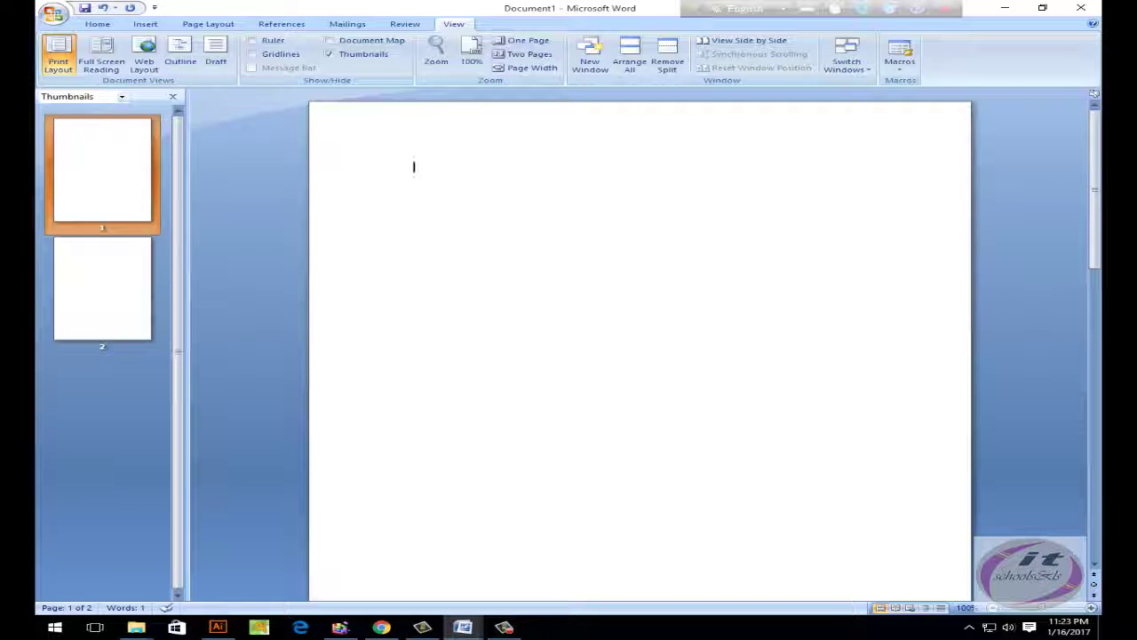
scroll(349, 98, down, 15)
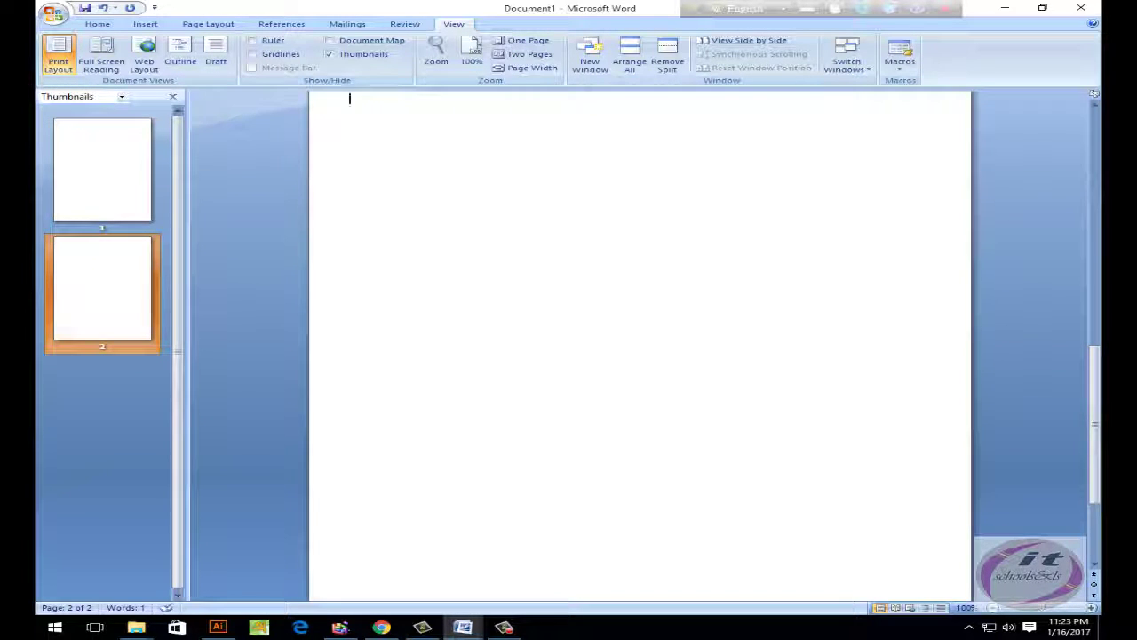
scroll(639, 346, down, 2)
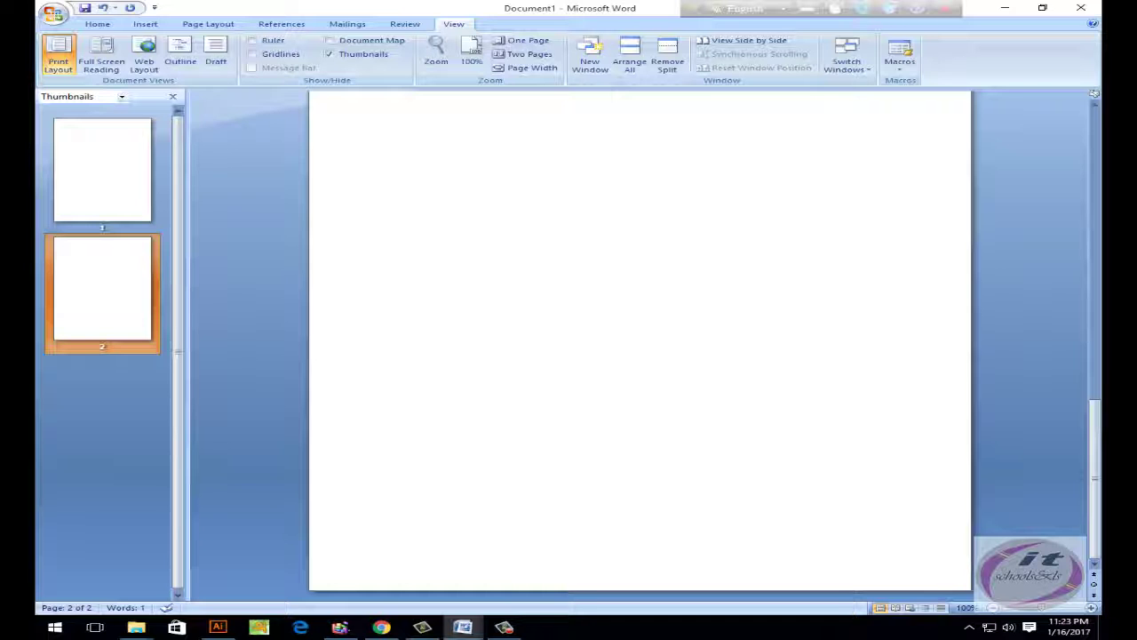
click(102, 168)
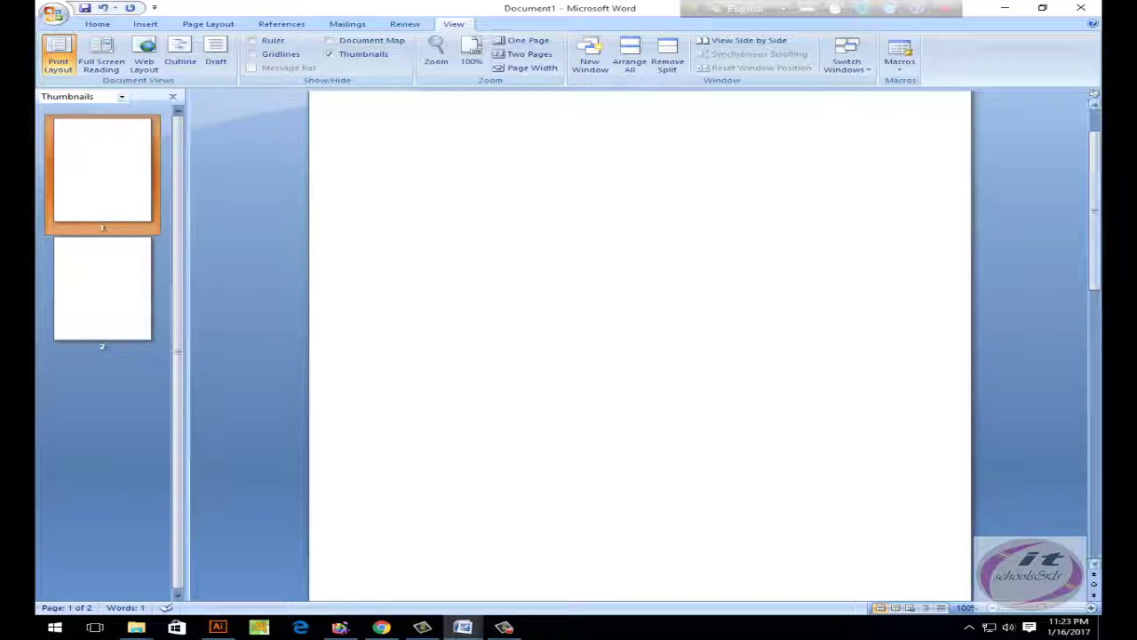
drag(1095, 205, 1095, 182)
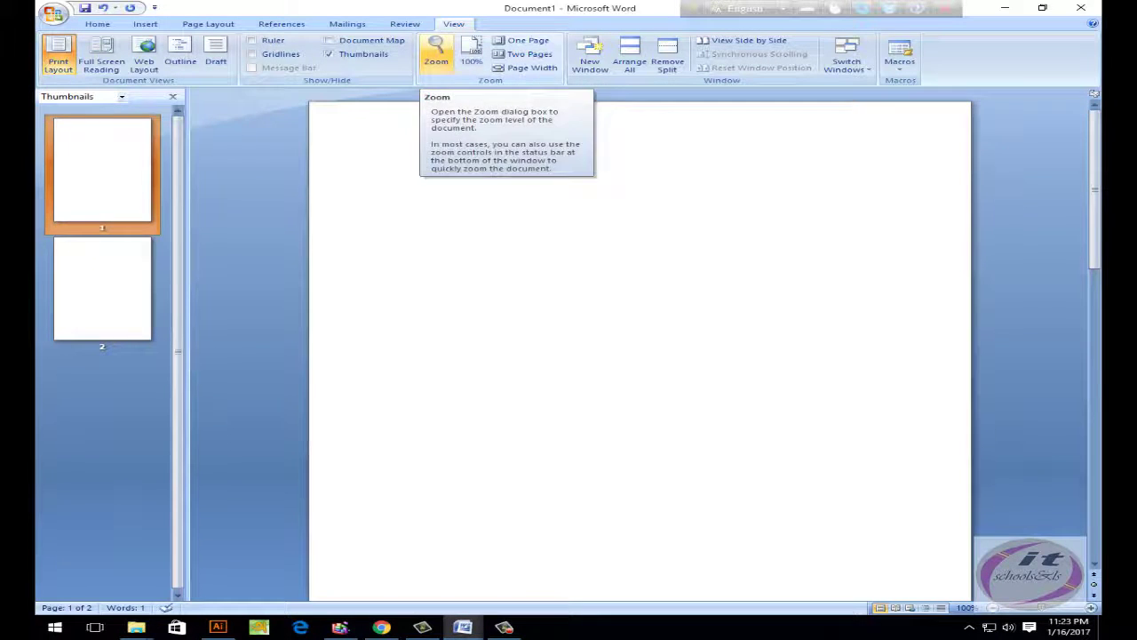
click(437, 51)
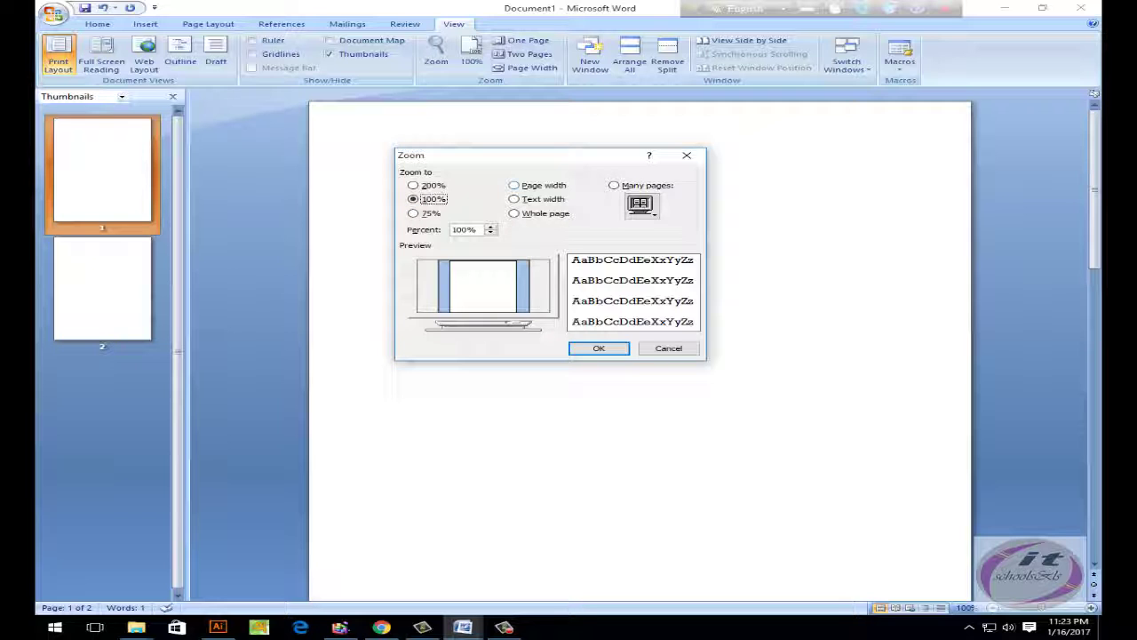
click(514, 185)
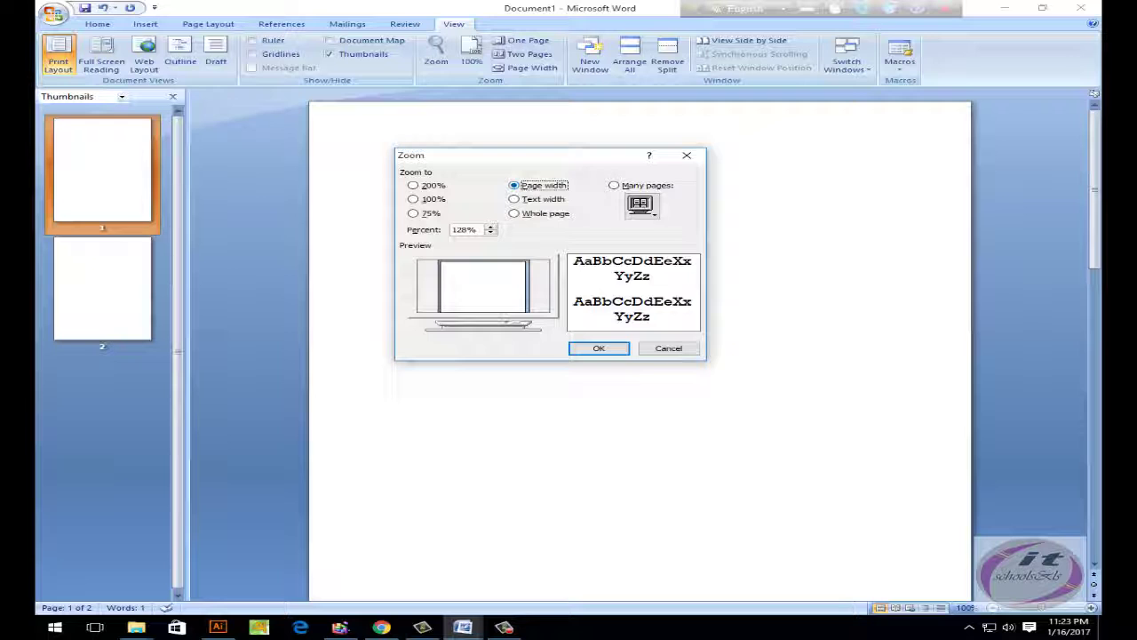
click(514, 199)
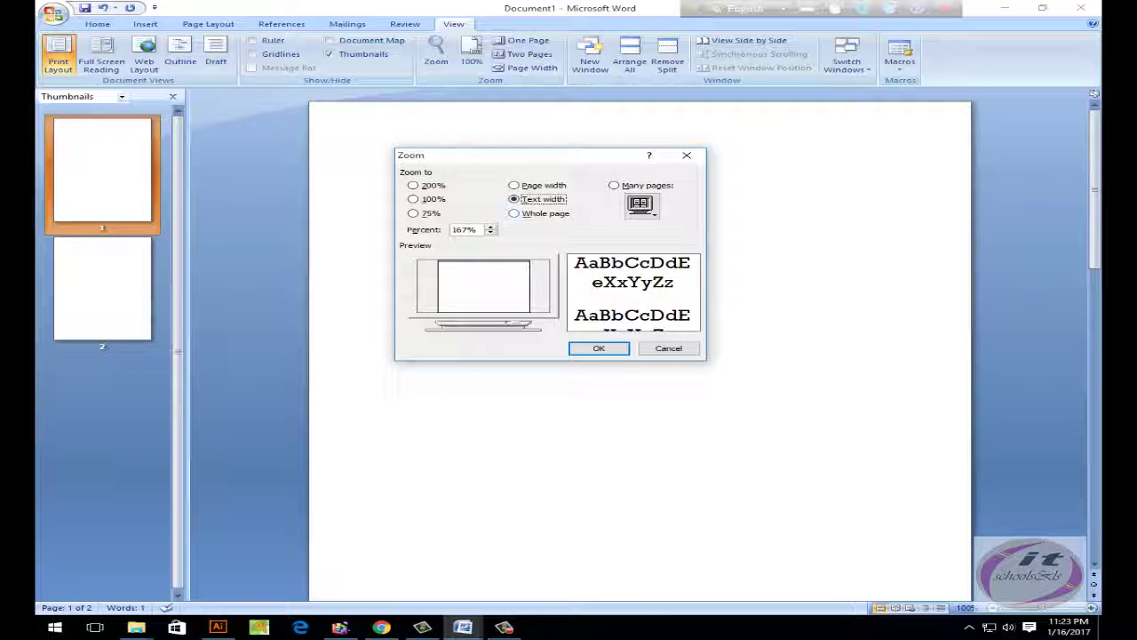
click(514, 214)
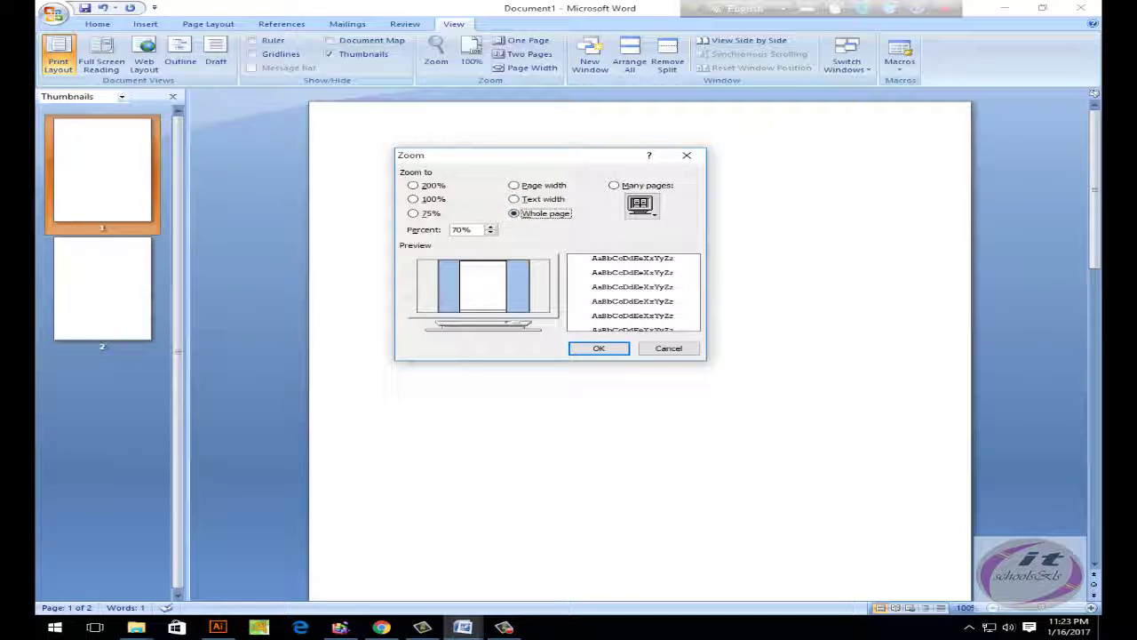
click(514, 185)
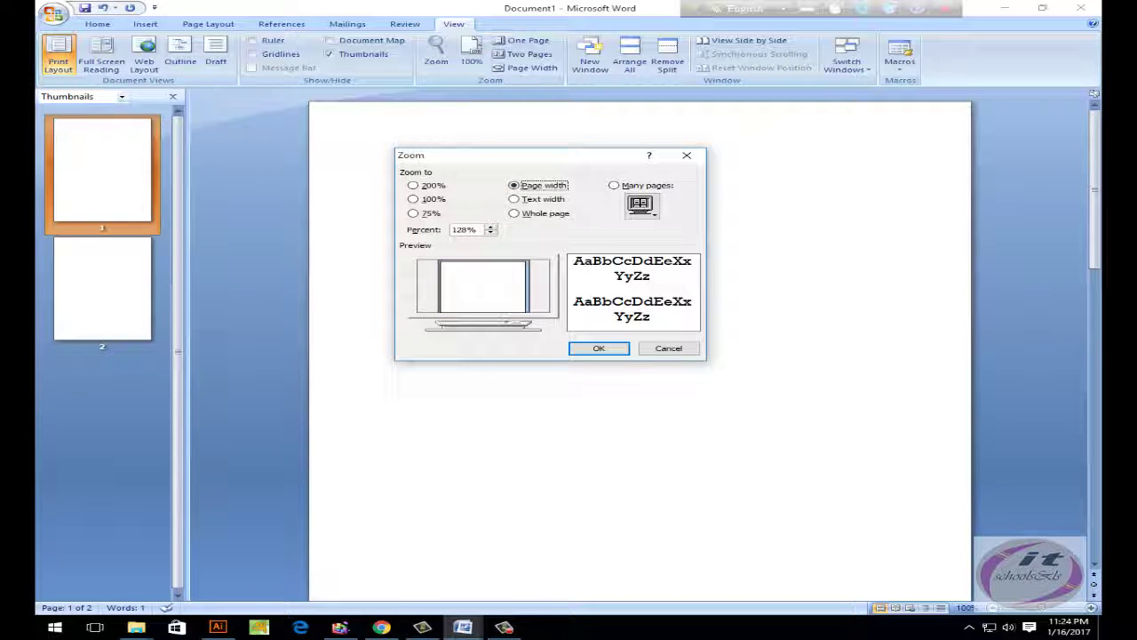
click(413, 185)
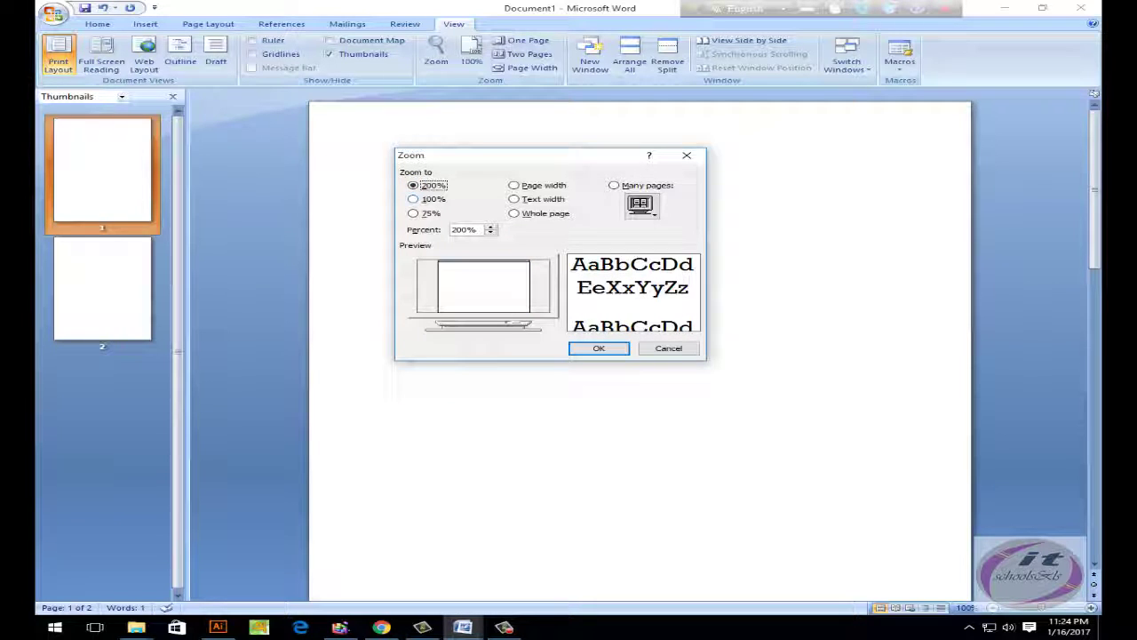
click(413, 199)
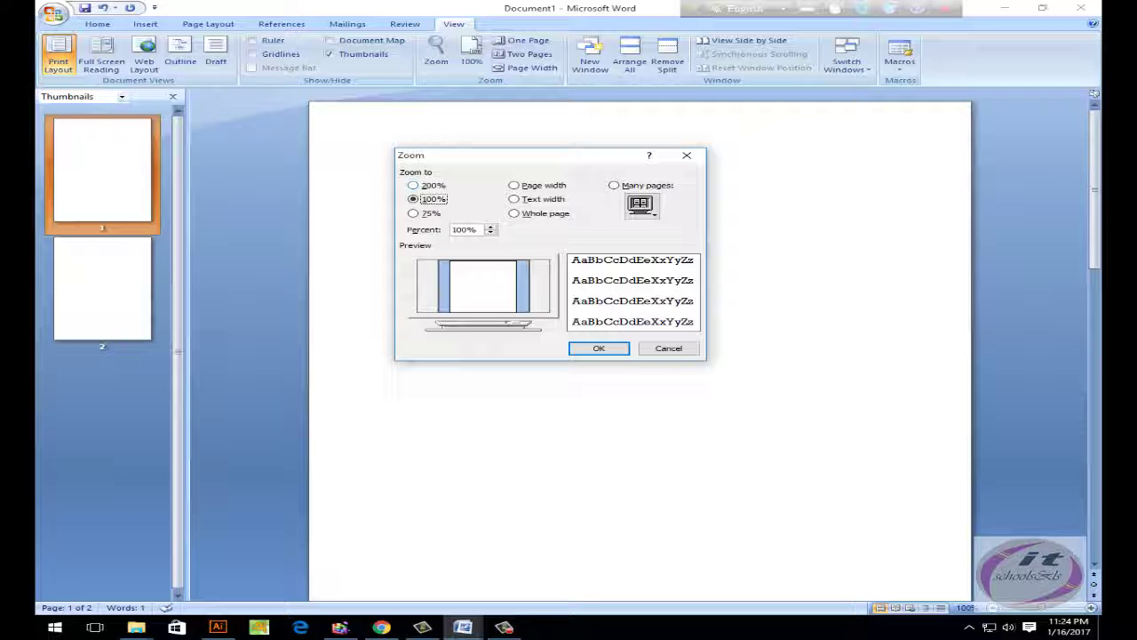
click(412, 185)
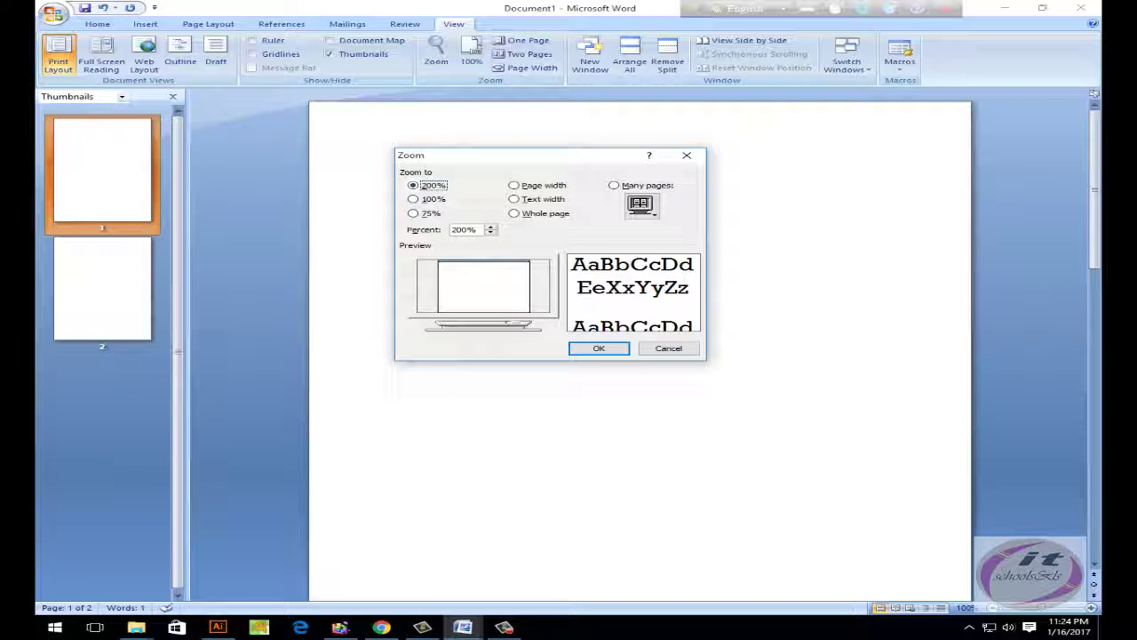
click(412, 199)
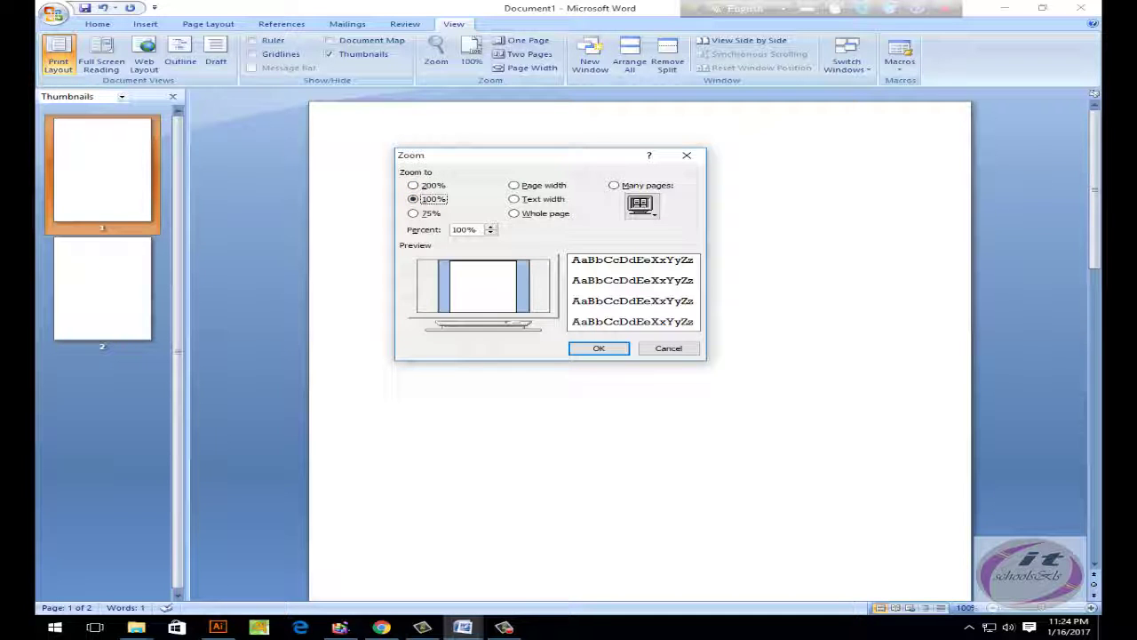
key(Tab)
key(Return)
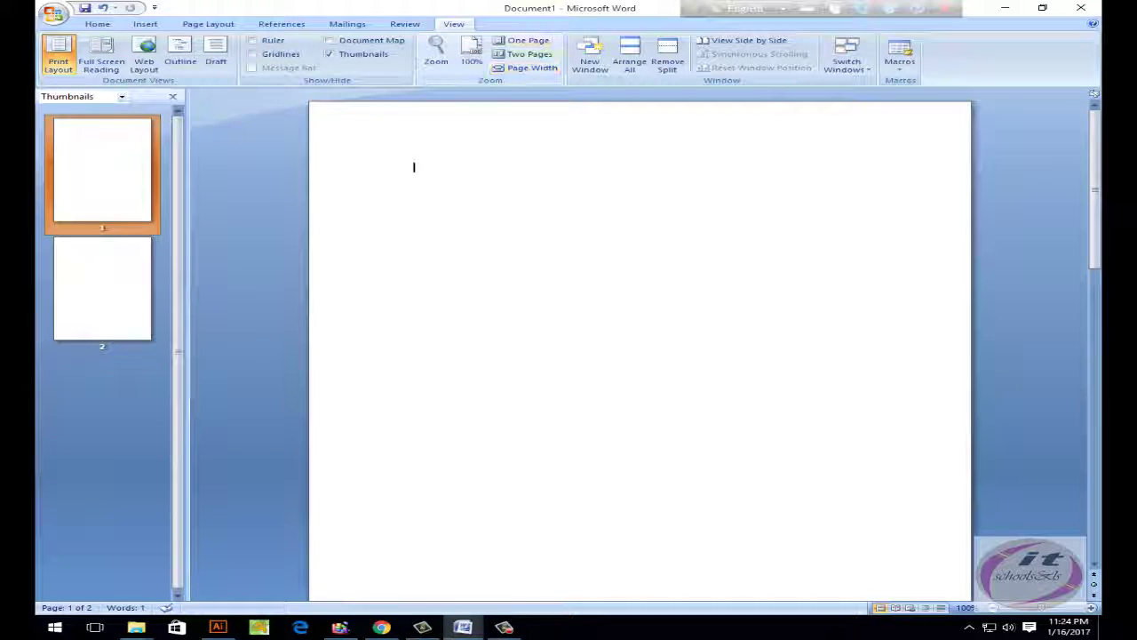
Try One Page and Two Pages zoom, hide Thumbnails, then settle on One Page
click(524, 41)
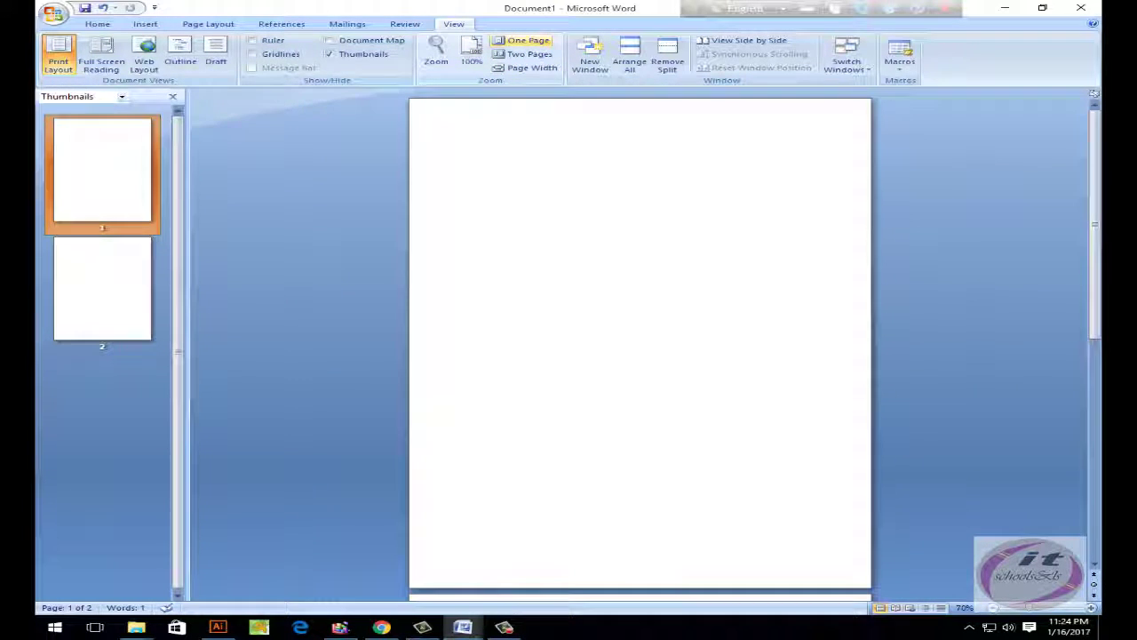
click(528, 54)
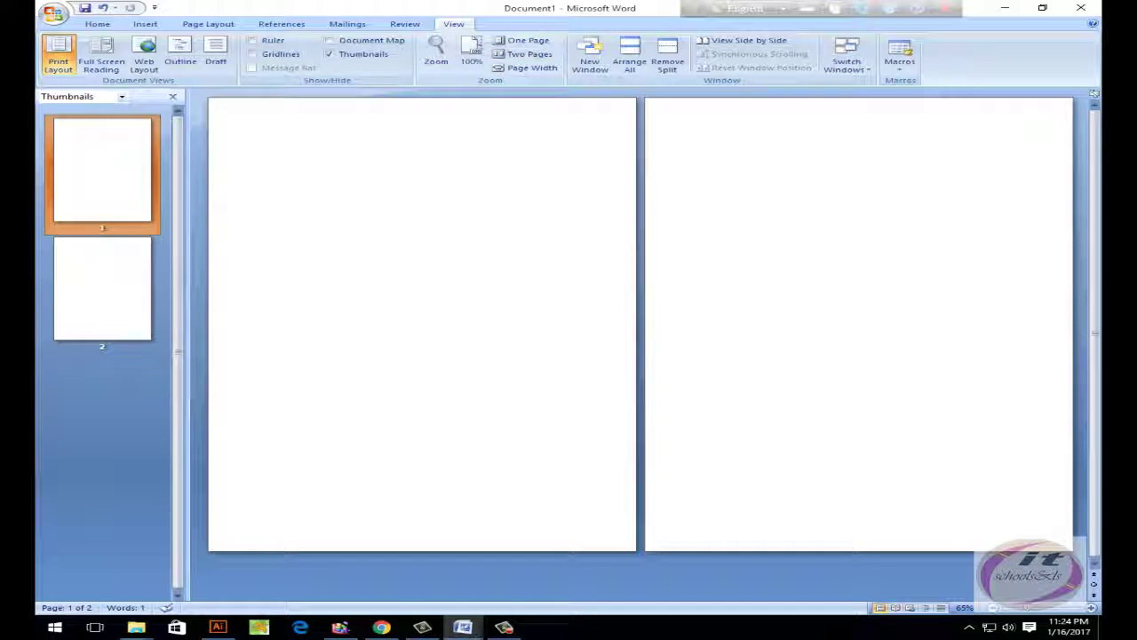
click(172, 96)
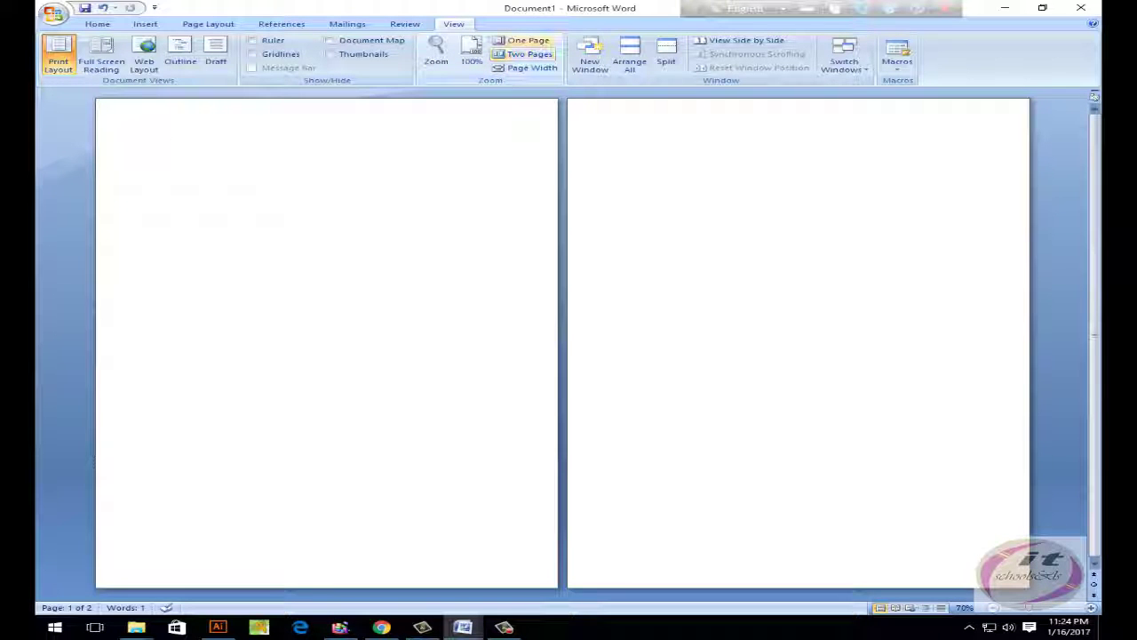
click(527, 41)
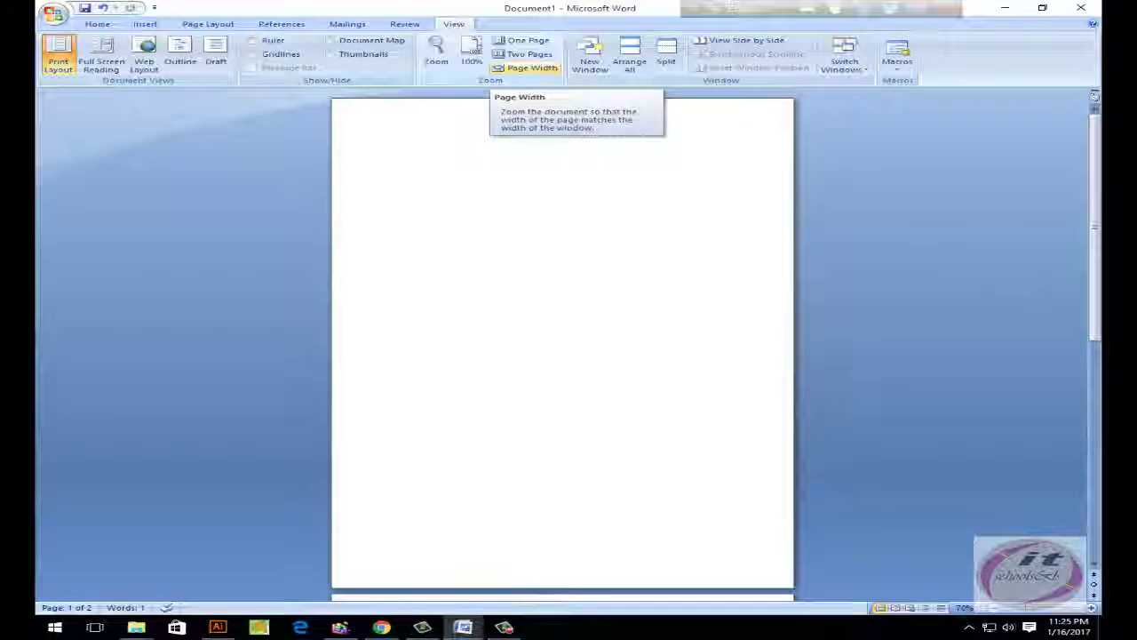
Zoom to Page Width and drag the vertical scrollbar to look through the page
click(532, 68)
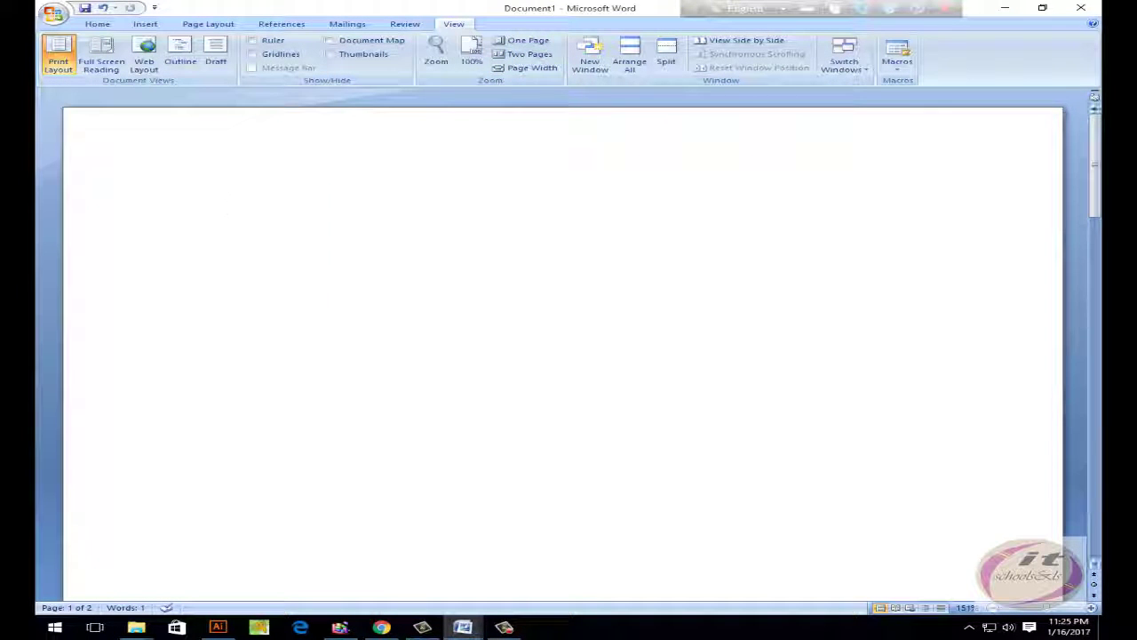
mouse_move(1093, 165)
mouse_down()
mouse_move(1094, 197)
mouse_move(1093, 166)
mouse_up()
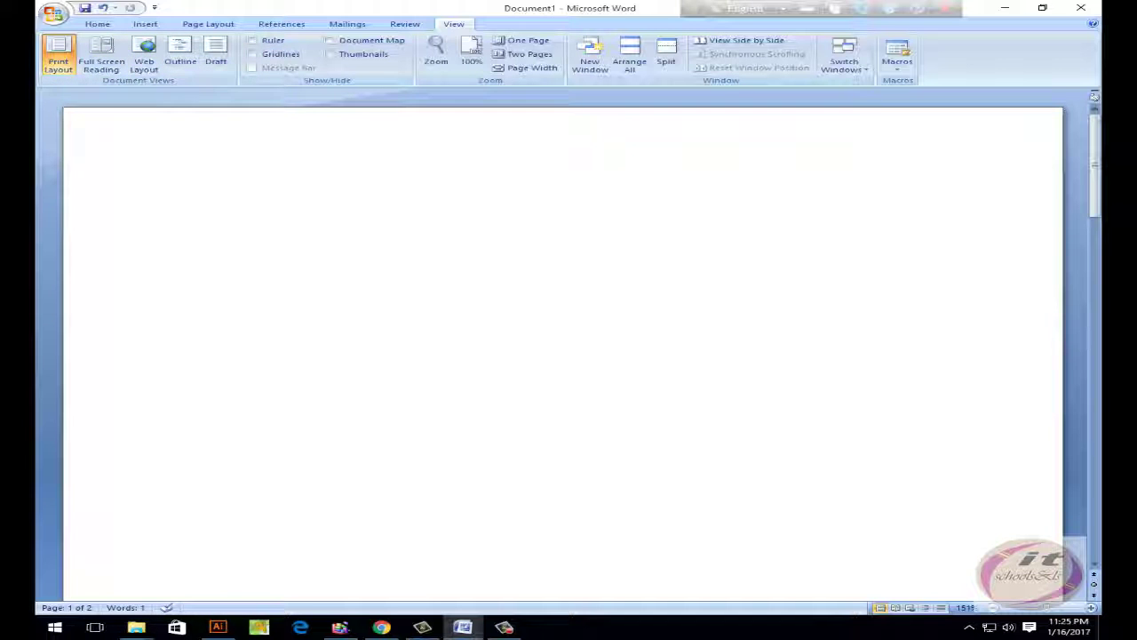
View the document in Draft, return to Print Layout, and minimize the Word window
click(216, 55)
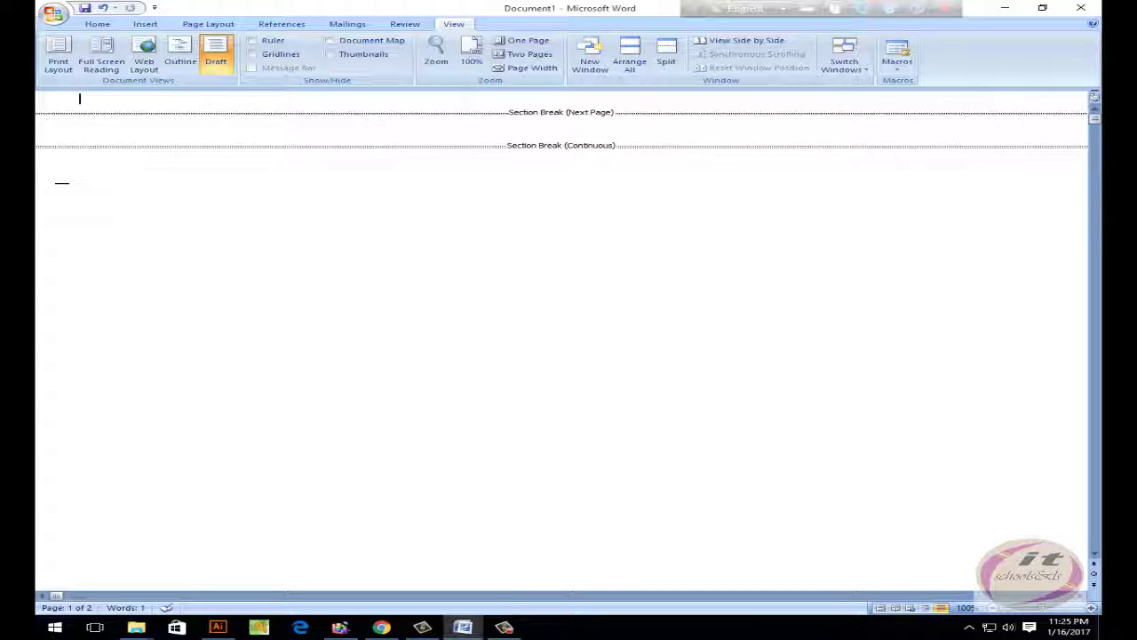
click(58, 55)
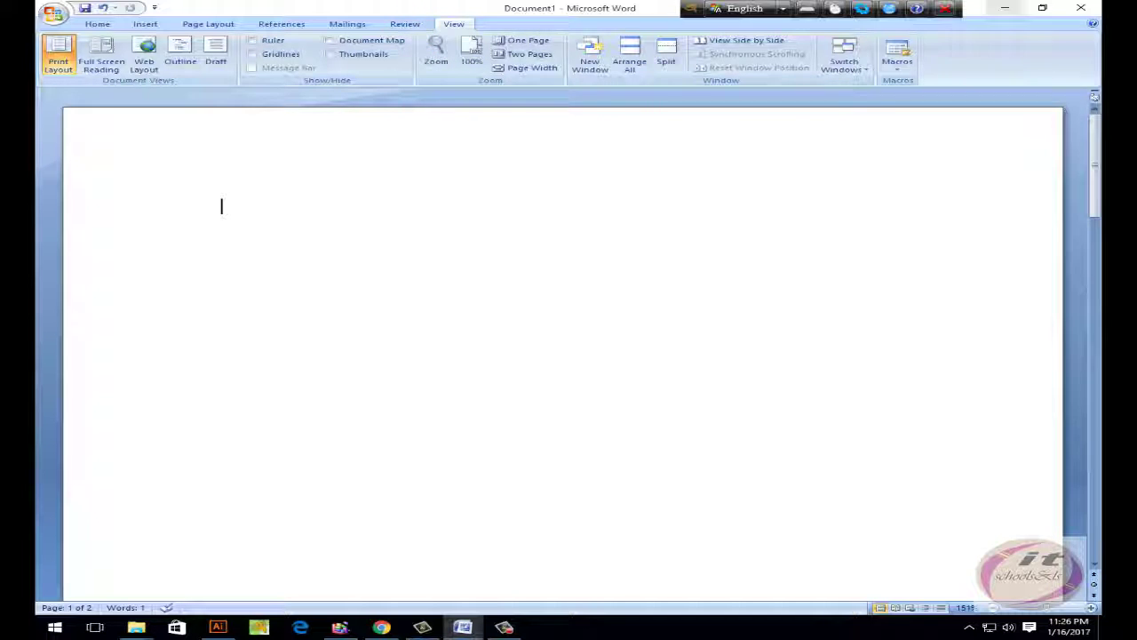
click(1005, 7)
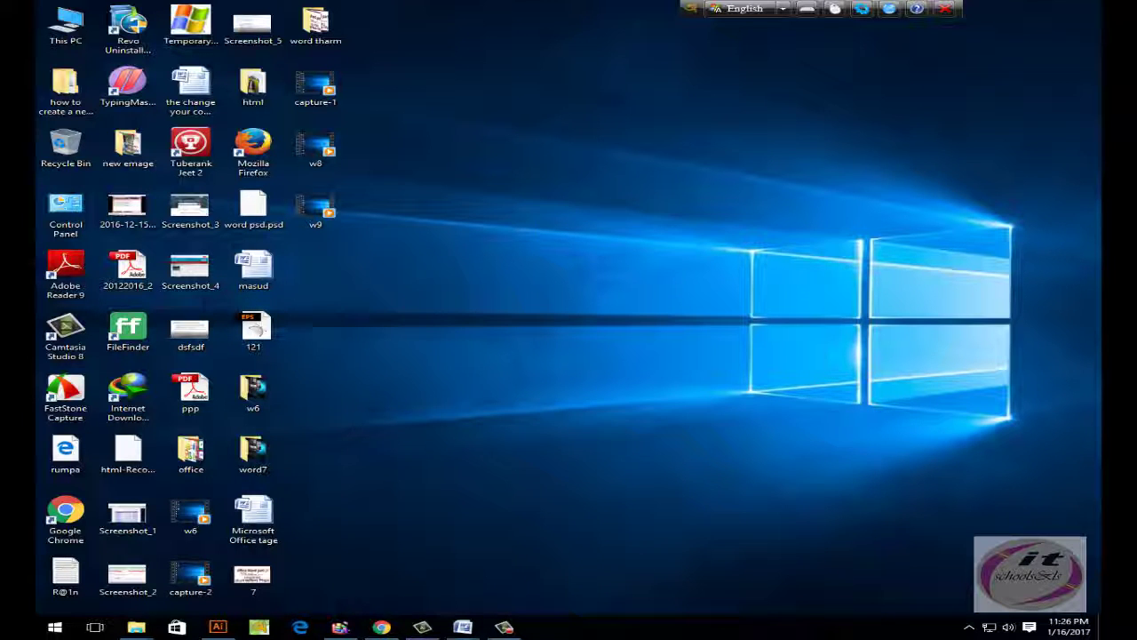